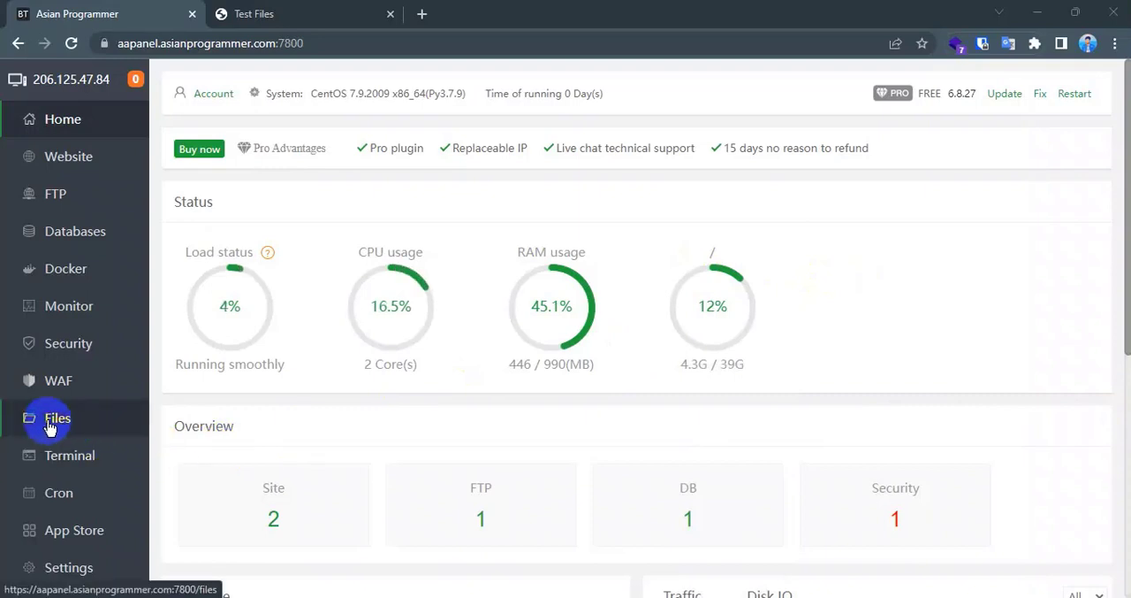
- Open the server's file manager, browse the site folders inside wwwroot, and open the asainprogrammer folder
left_click(51, 425)
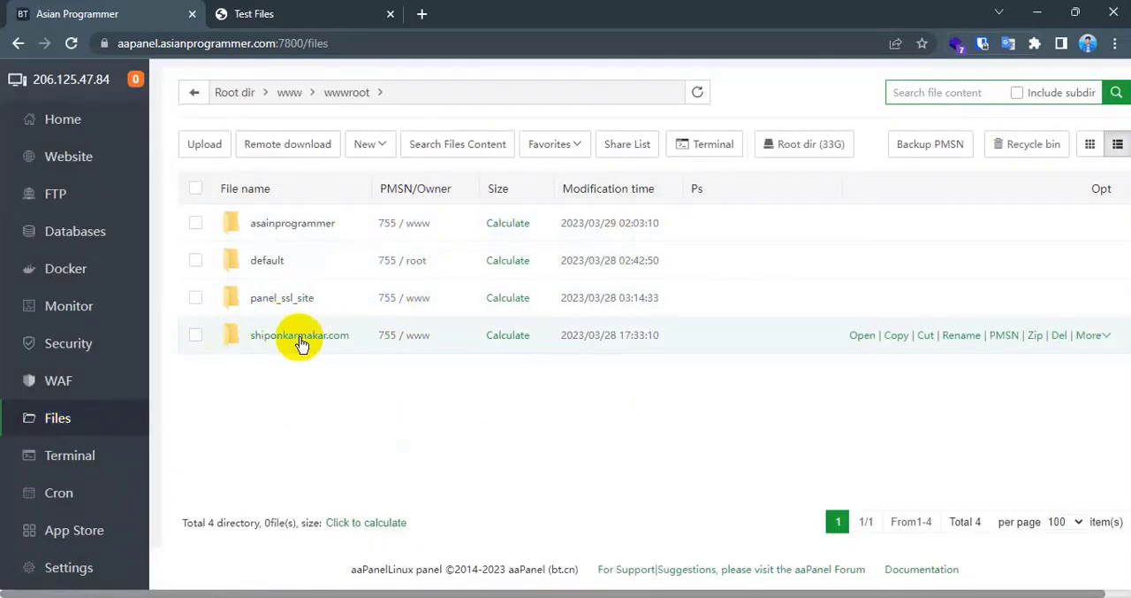
left_click(284, 267)
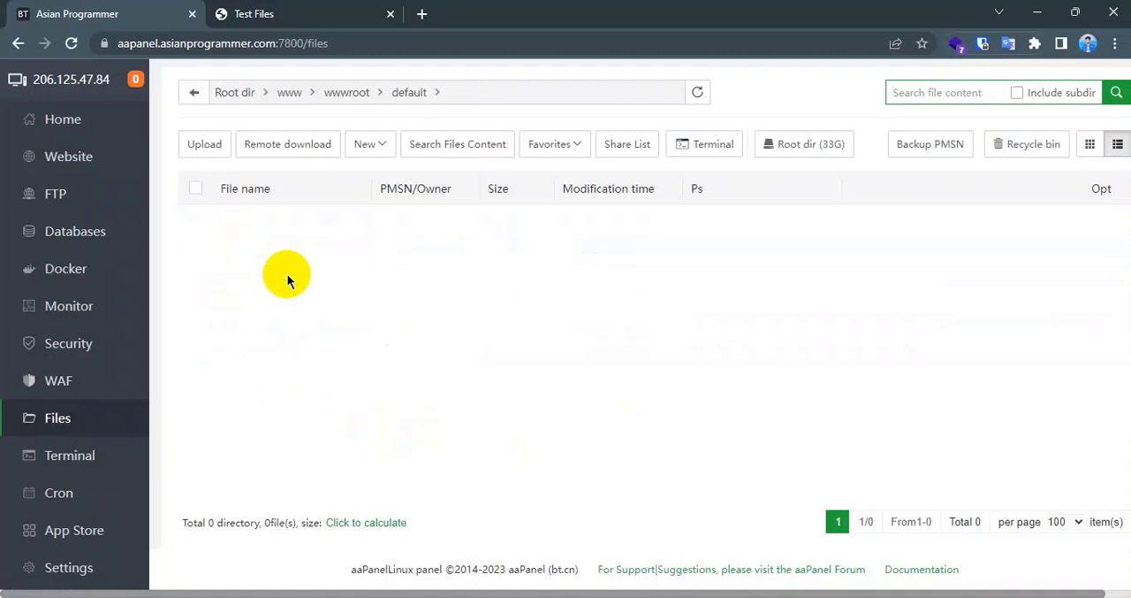
left_click(344, 93)
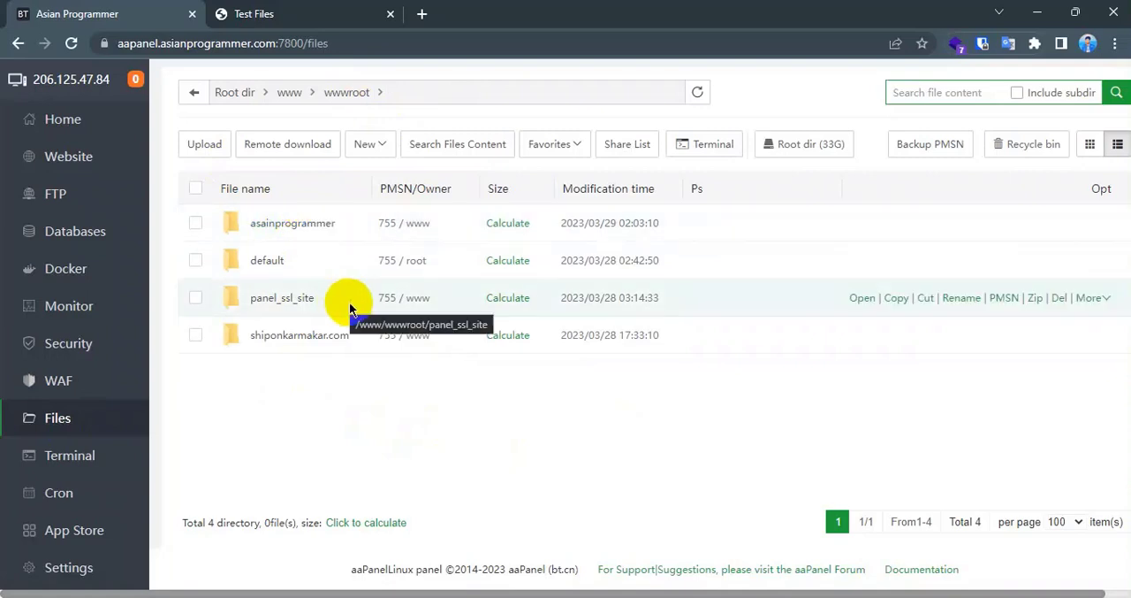
left_click(312, 344)
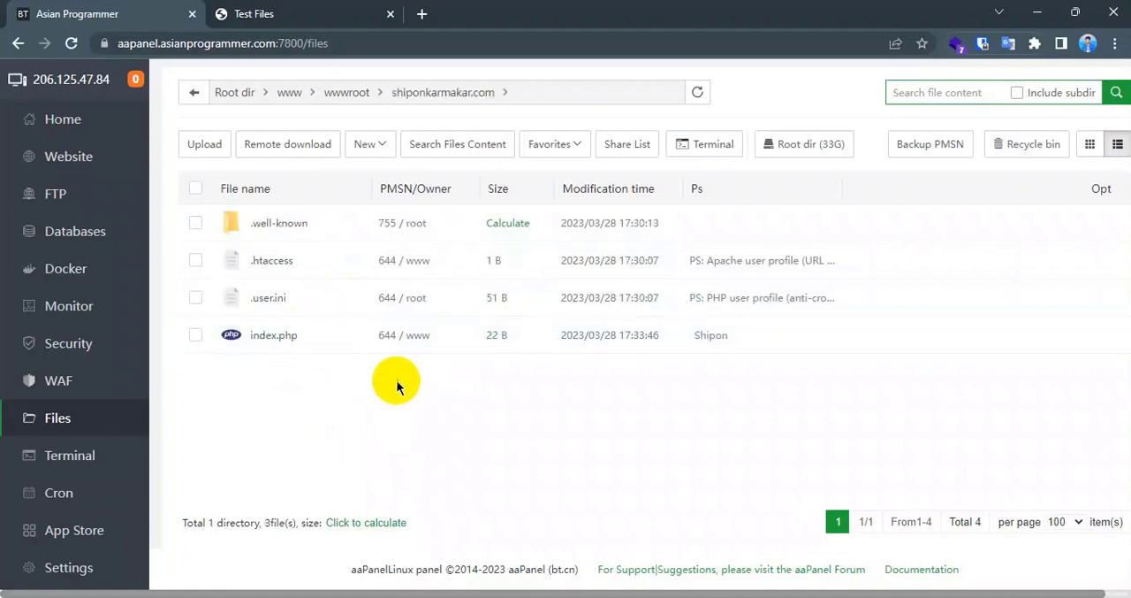
left_click(350, 93)
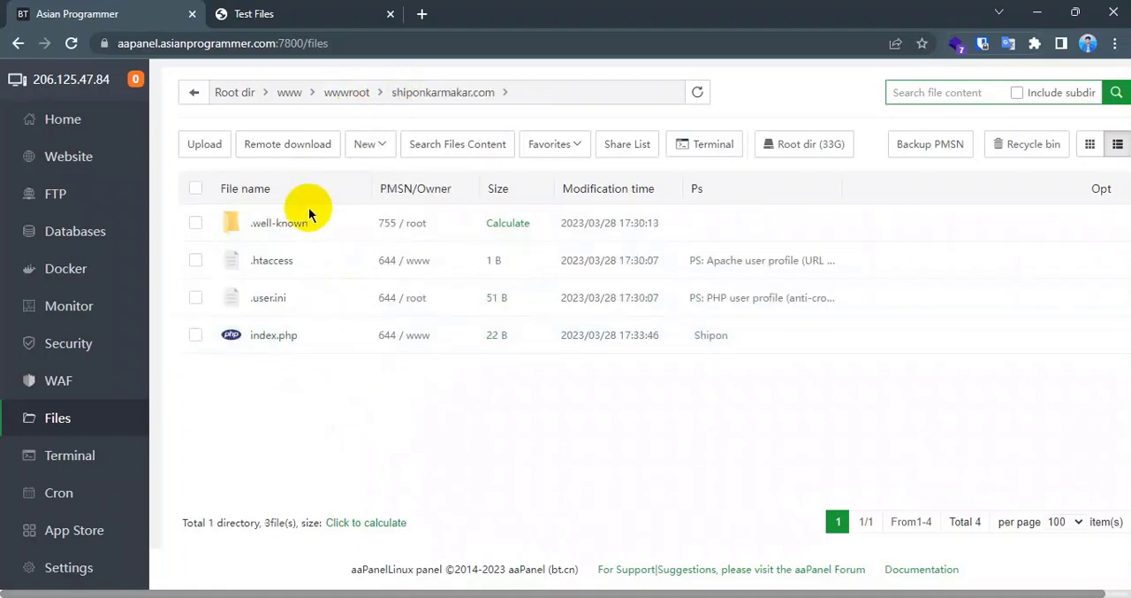
left_click(282, 228)
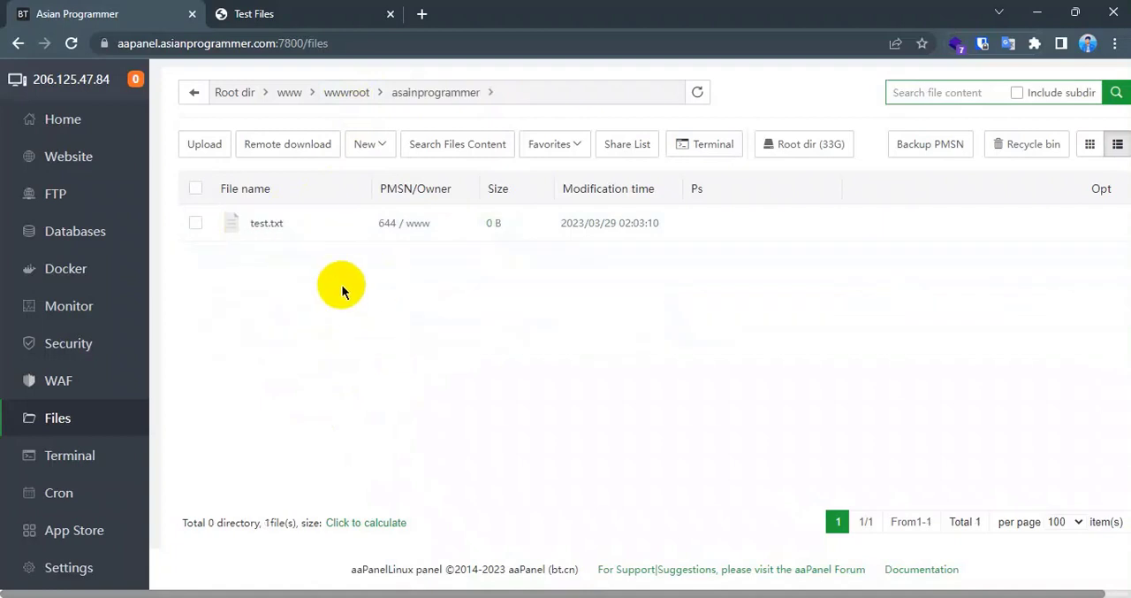
- Upload index.html from the computer to the asainprogrammer folder and close the upload dialog
left_click(205, 146)
mouse_move(336, 131)
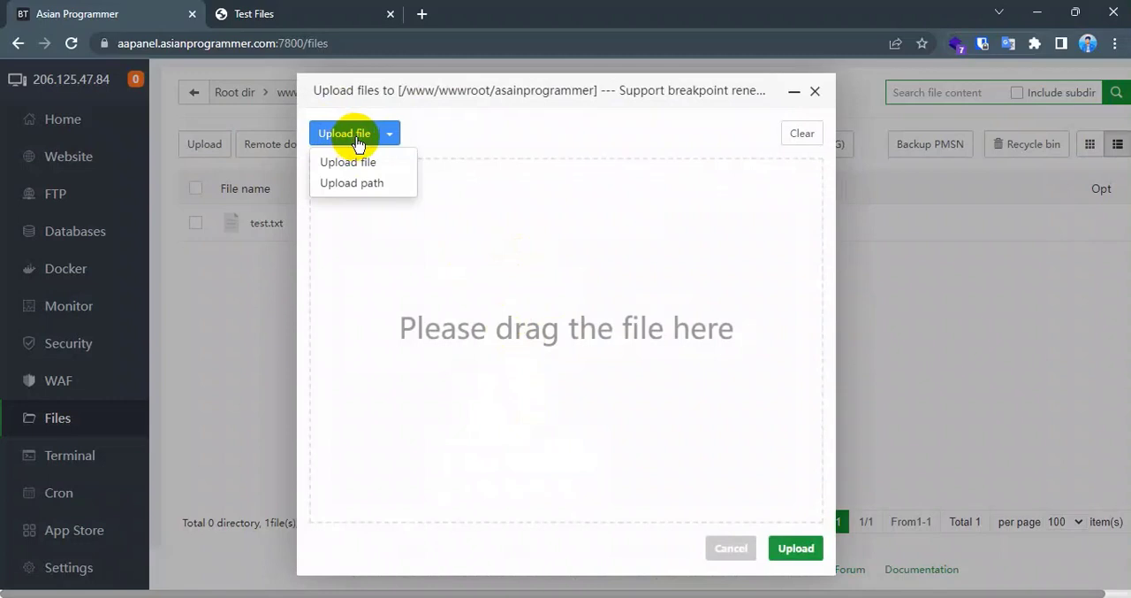
left_click(347, 188)
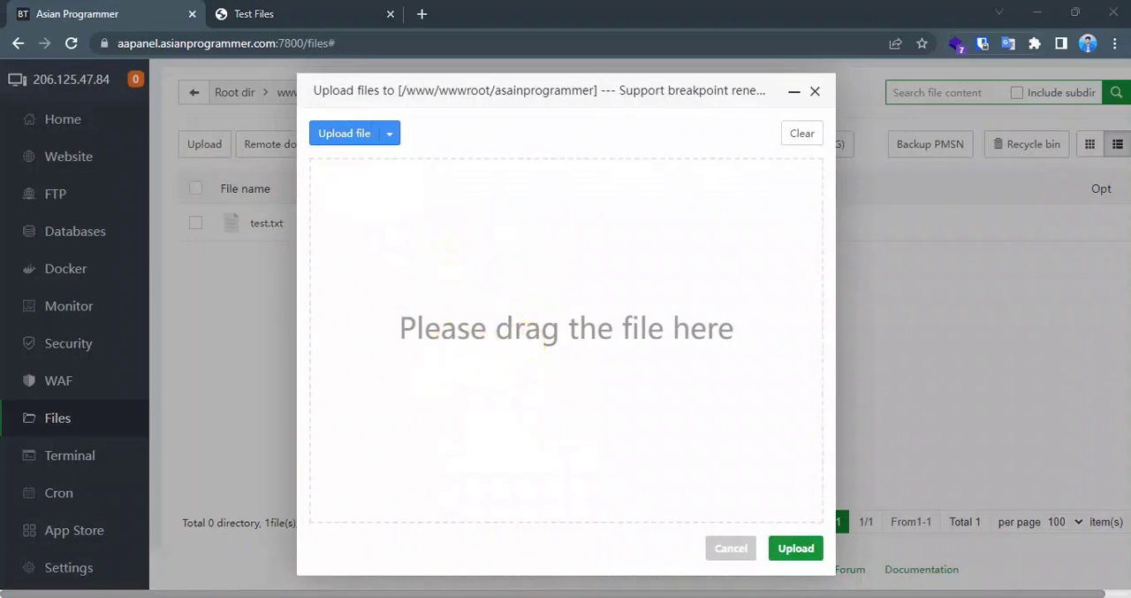
key("alt+Tab")
left_click(730, 229)
left_click_drag(684, 233, 482, 314)
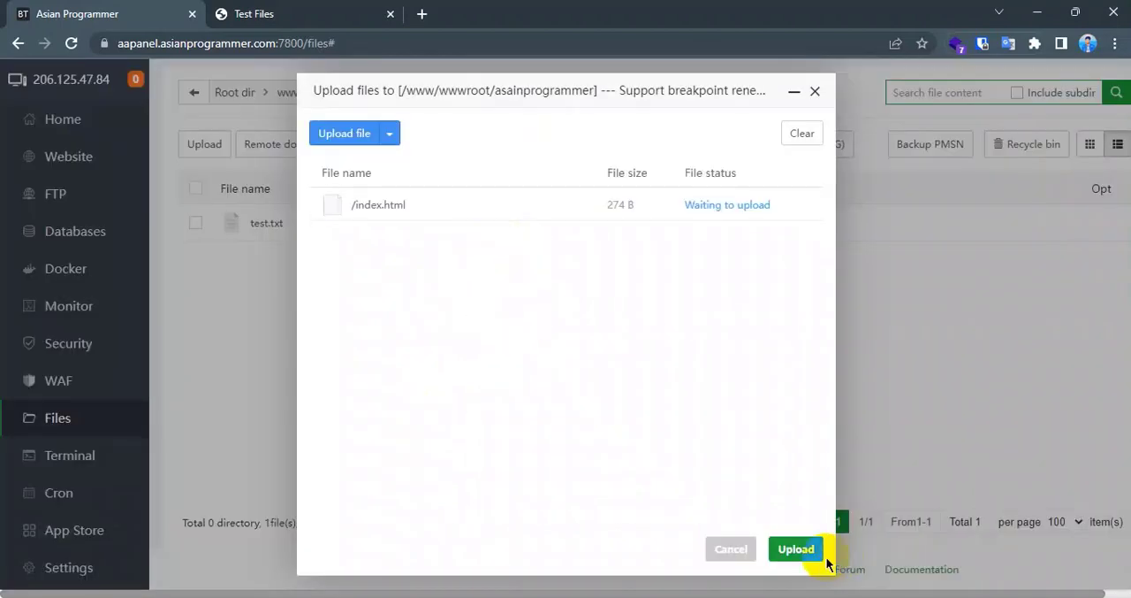
left_click(800, 550)
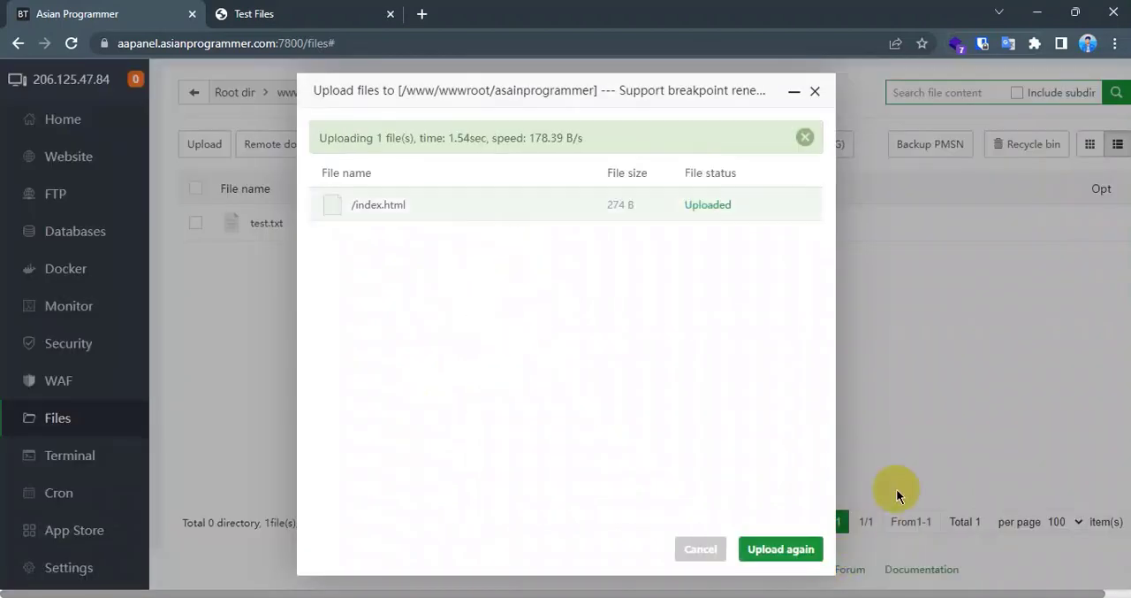
left_click(701, 548)
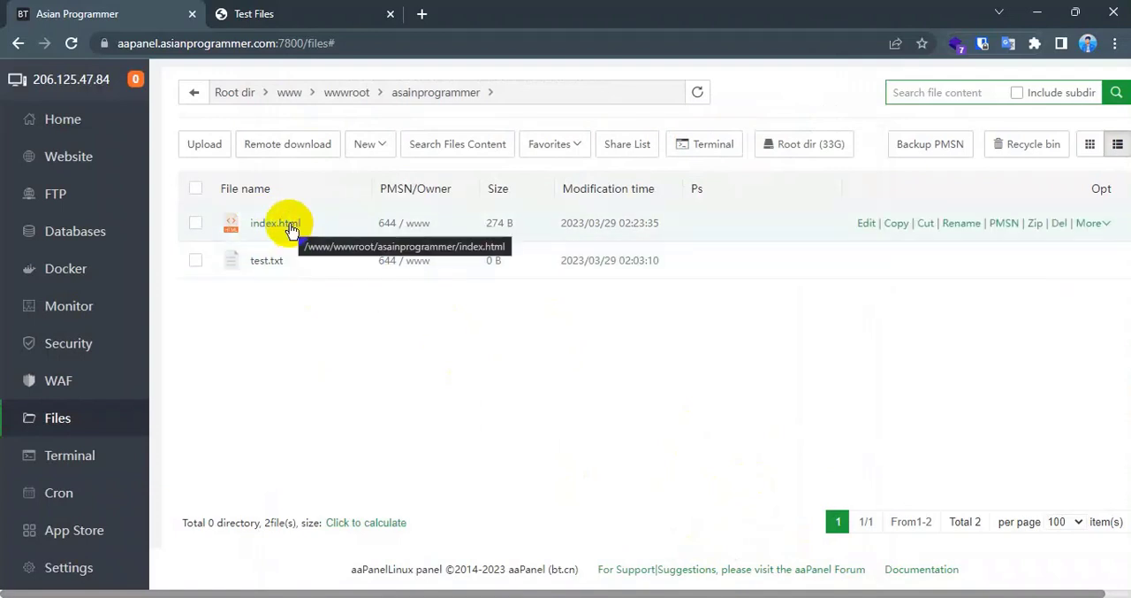
- Open index.html in the online text editor, close it, and reopen the file for editing
left_click(865, 223)
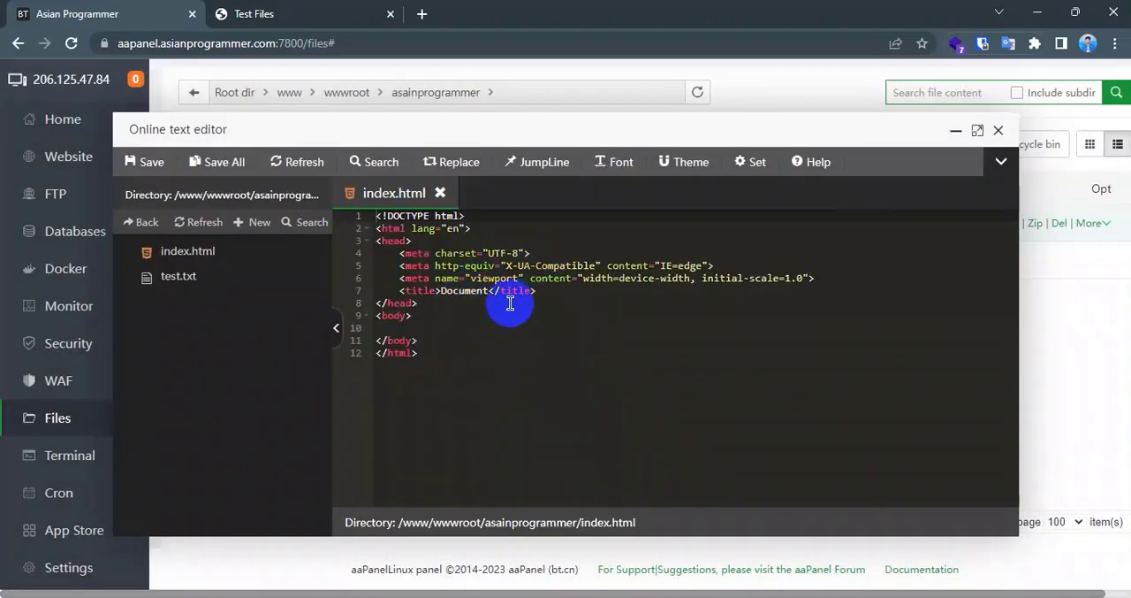
left_click(998, 130)
right_click(309, 219)
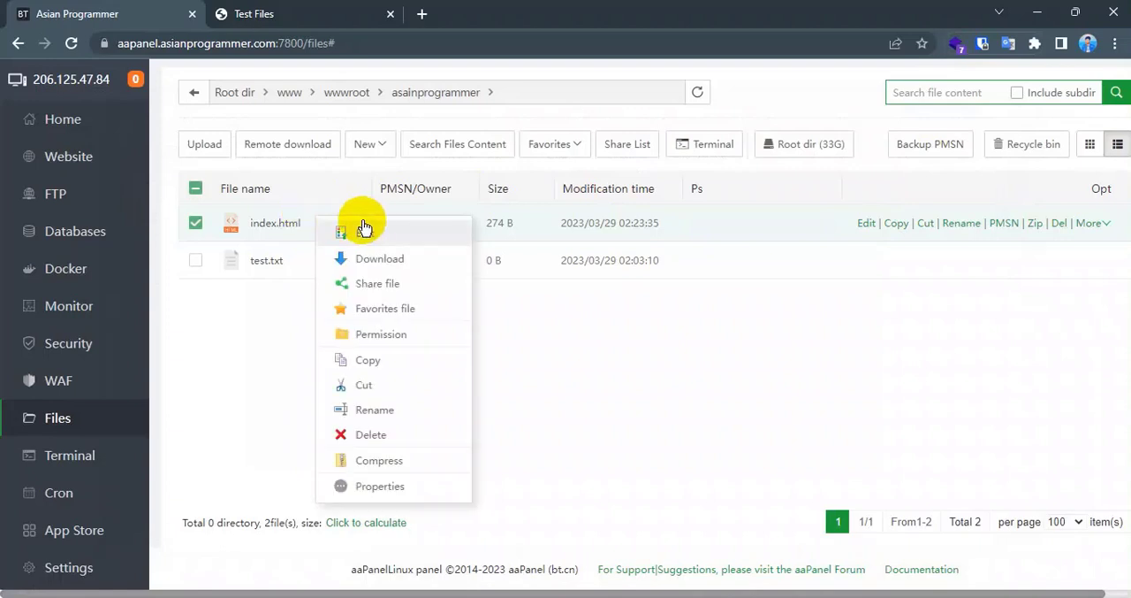
left_click(382, 244)
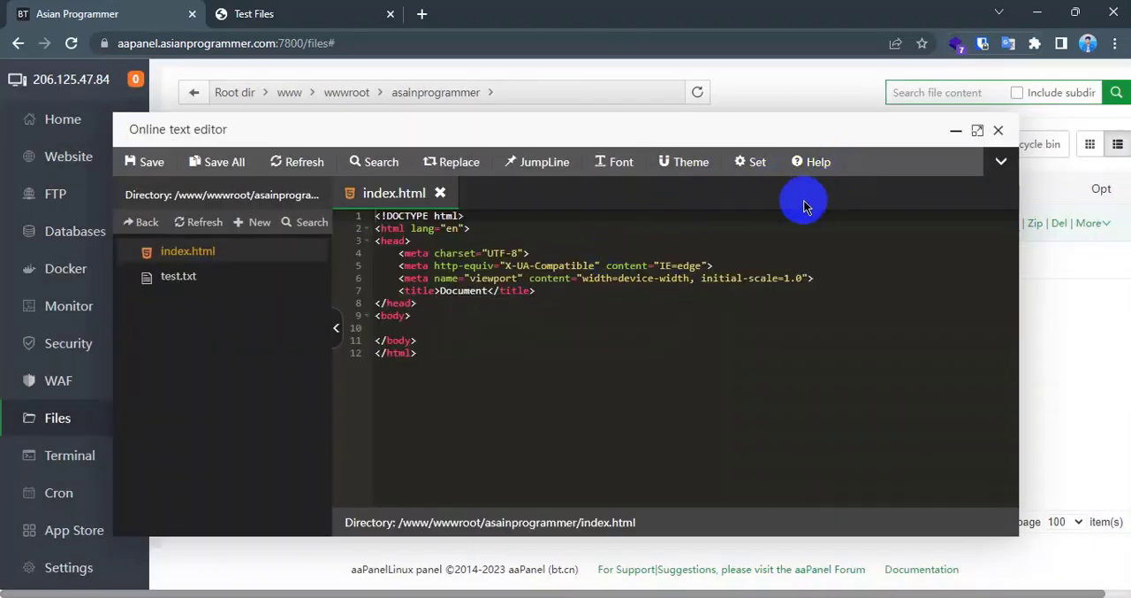
- Highlight the entire HTML code of index.html to review it, and clear the selection
left_click_drag(439, 353, 369, 210)
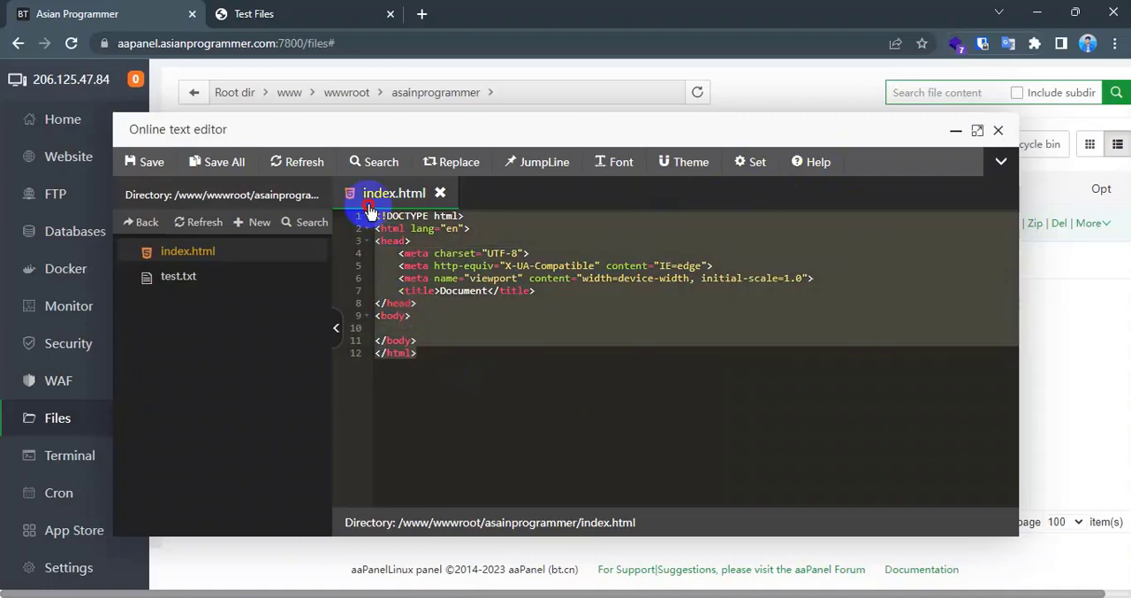
left_click(447, 327)
left_click_drag(498, 372, 364, 215)
left_click(484, 320)
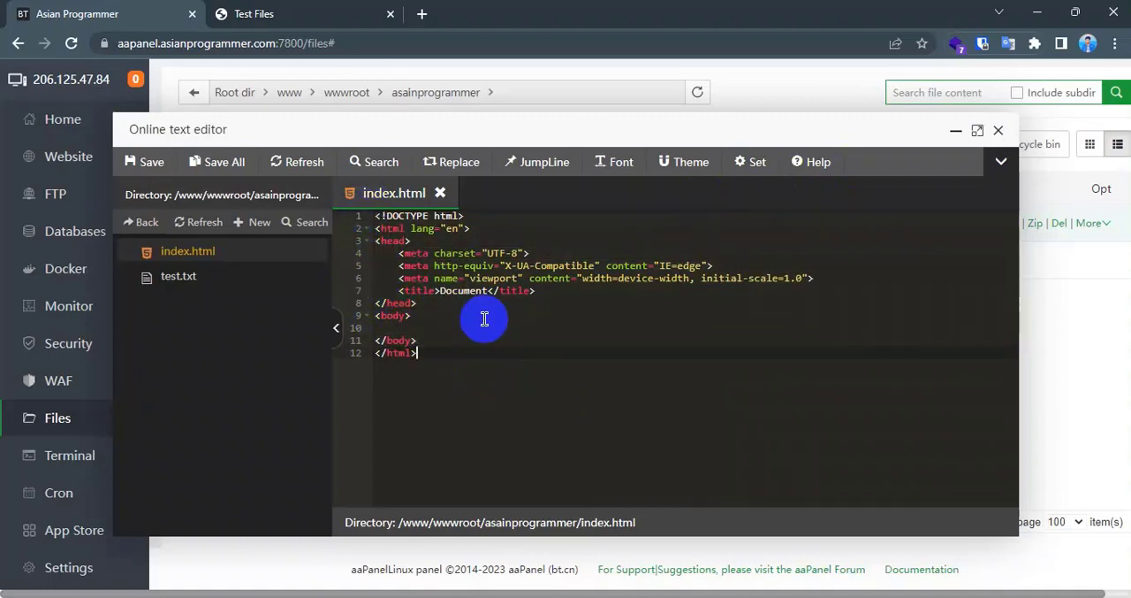
left_click_drag(449, 375, 395, 198)
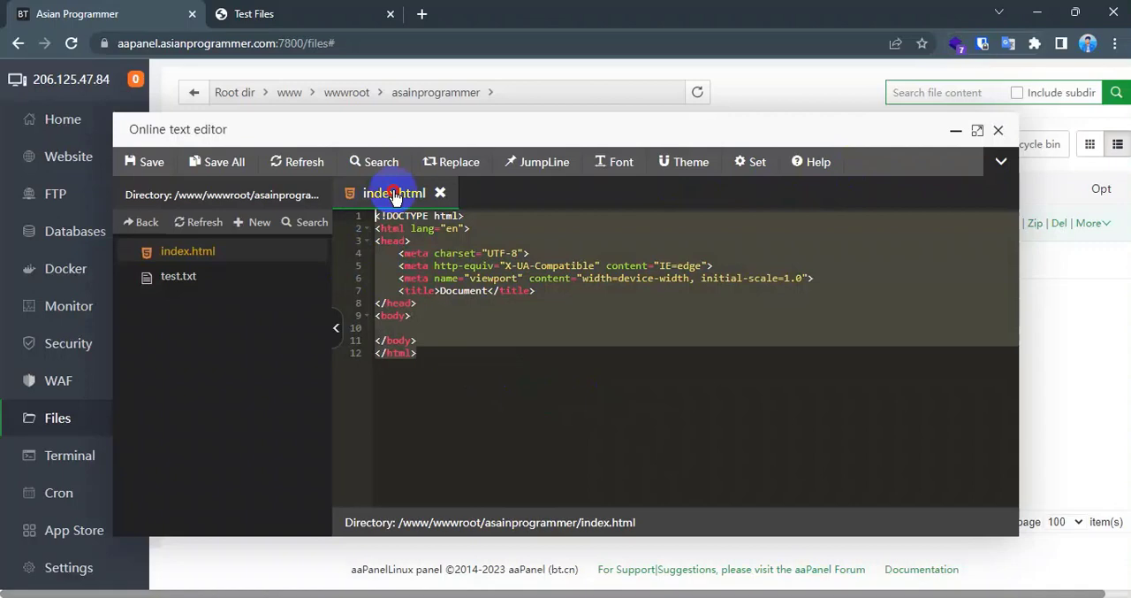
left_click(528, 378)
- Reposition the online text editor window, minimise it, and restore it
left_click_drag(417, 128, 713, 171)
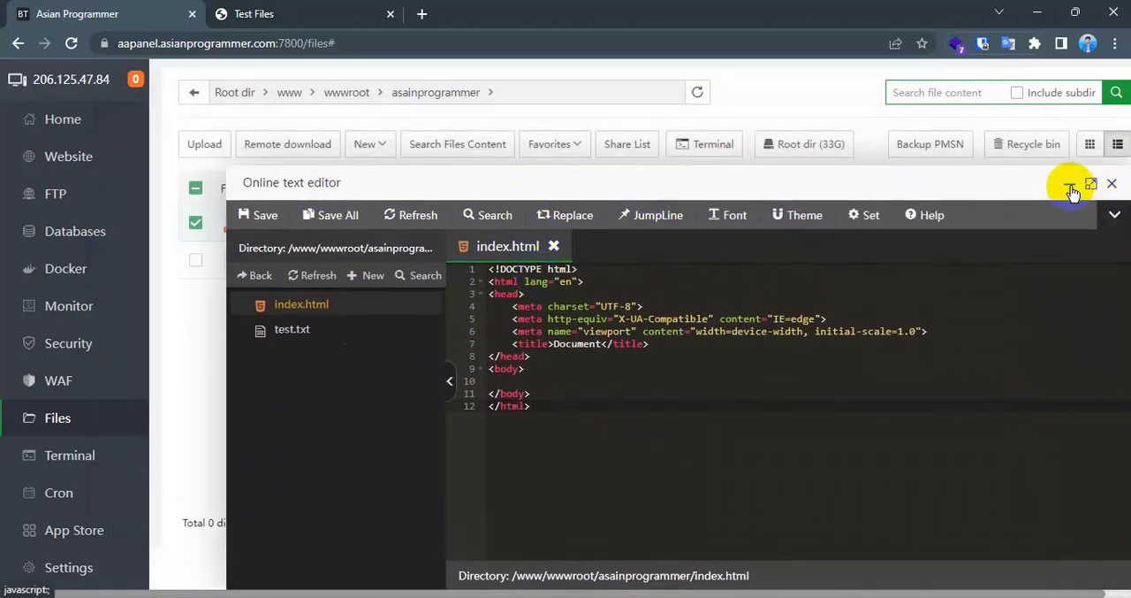
left_click_drag(1016, 193, 899, 172)
left_click(952, 163)
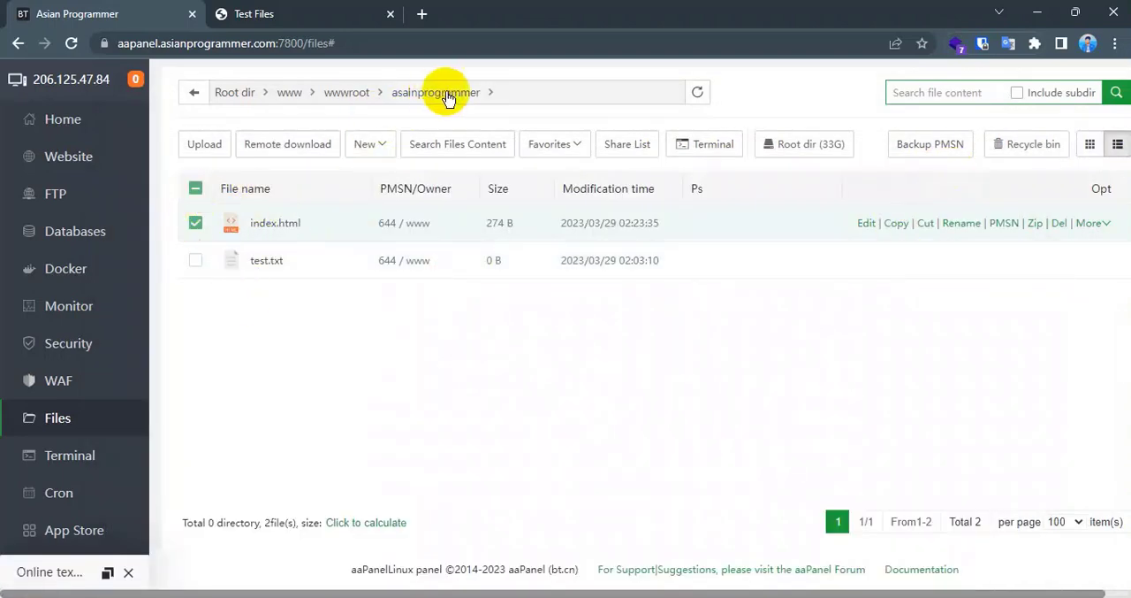
left_click(107, 572)
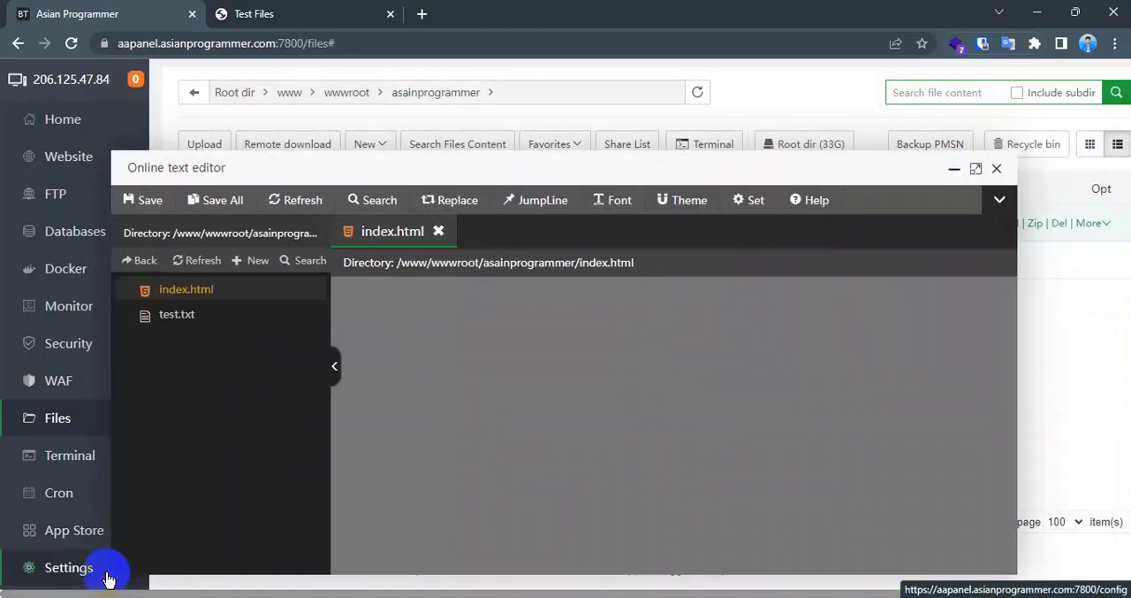
- View test.txt in the online text editor, return to index.html, and move the editor window higher
left_click(212, 316)
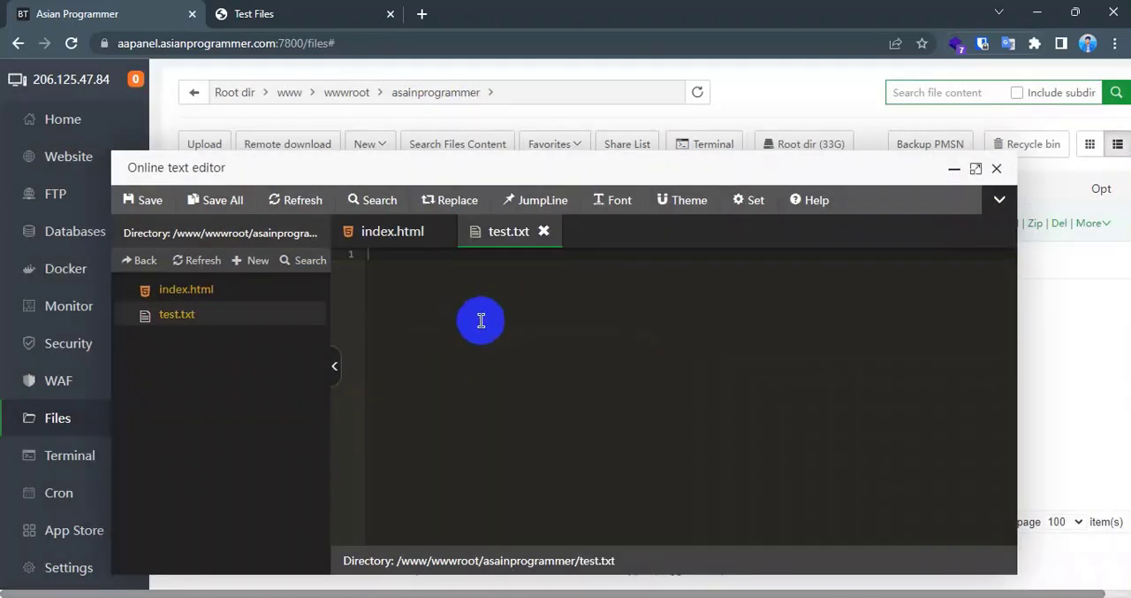
left_click(177, 289)
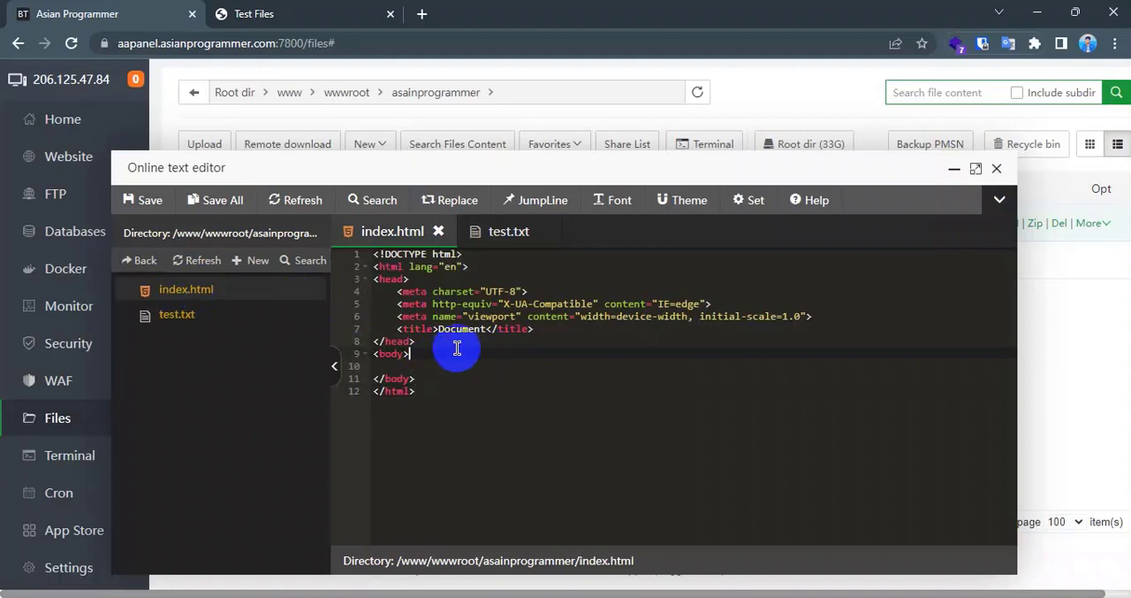
key("Down")
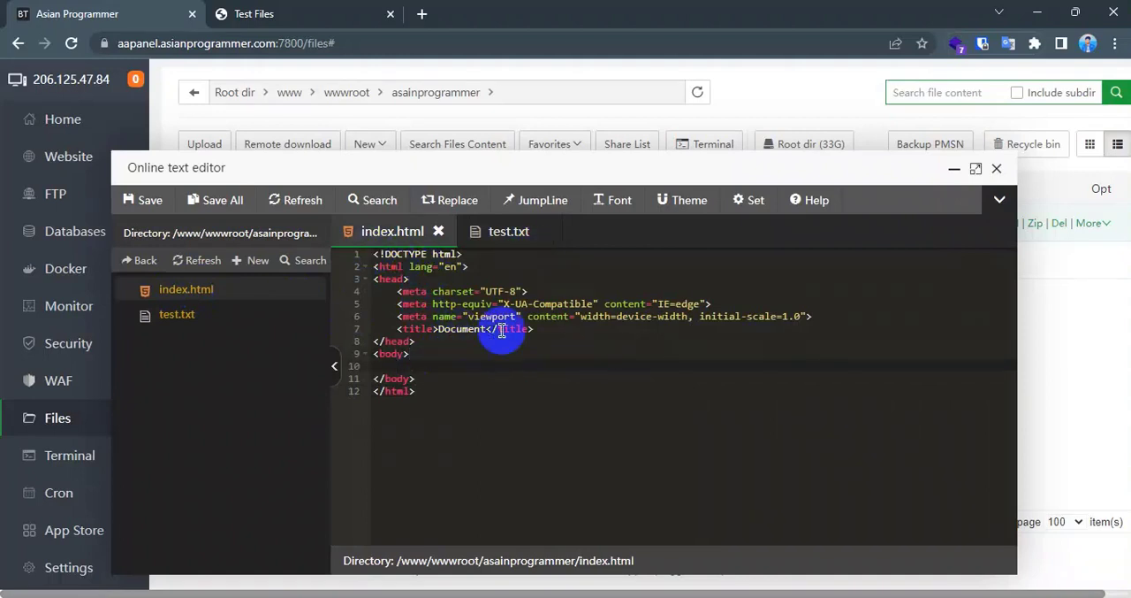
left_click_drag(502, 180, 474, 131)
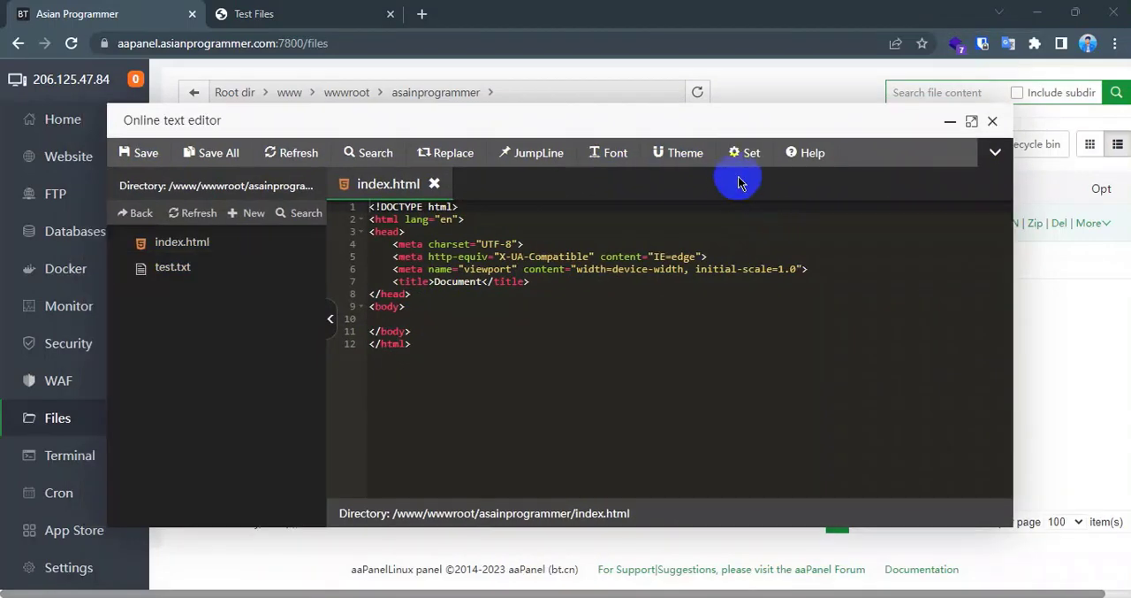
- Review the online text editor's settings without changing any option, and close the editor
left_click(743, 153)
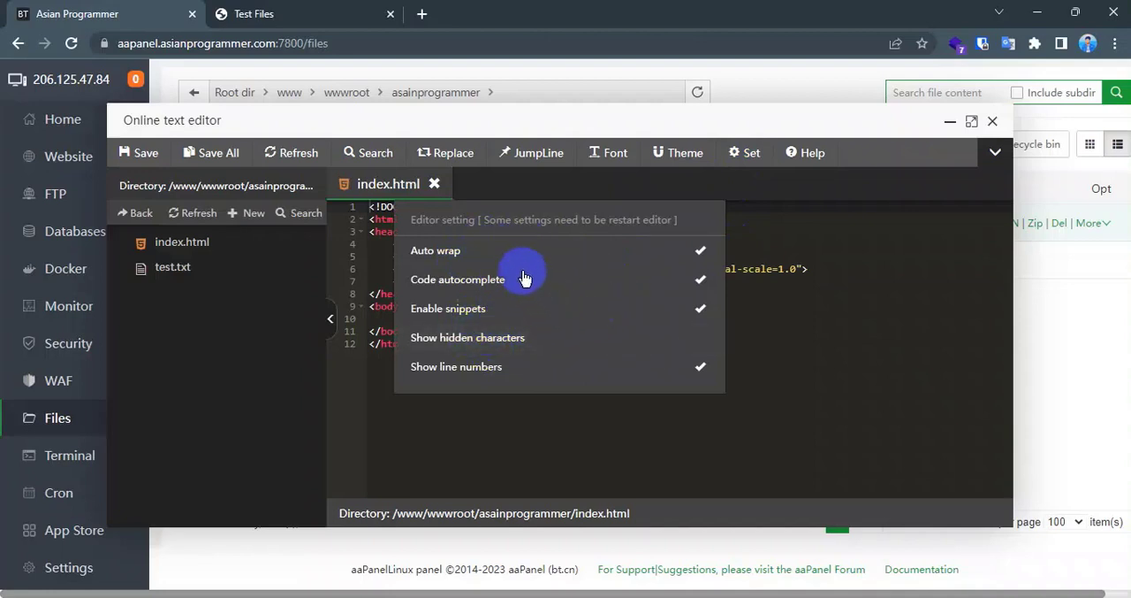
left_click(882, 305)
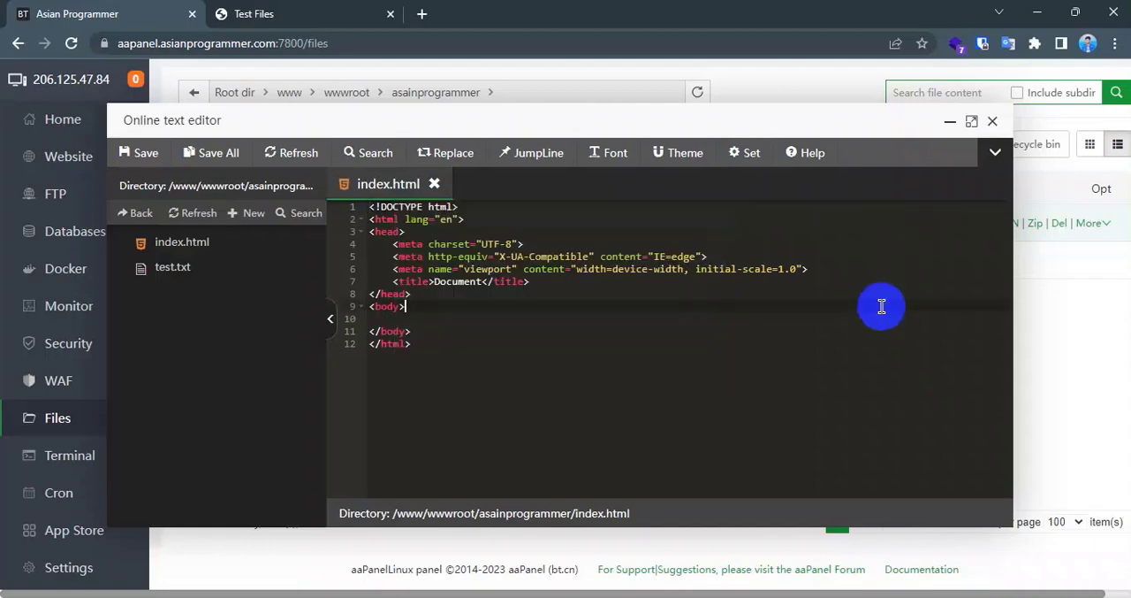
left_click(991, 122)
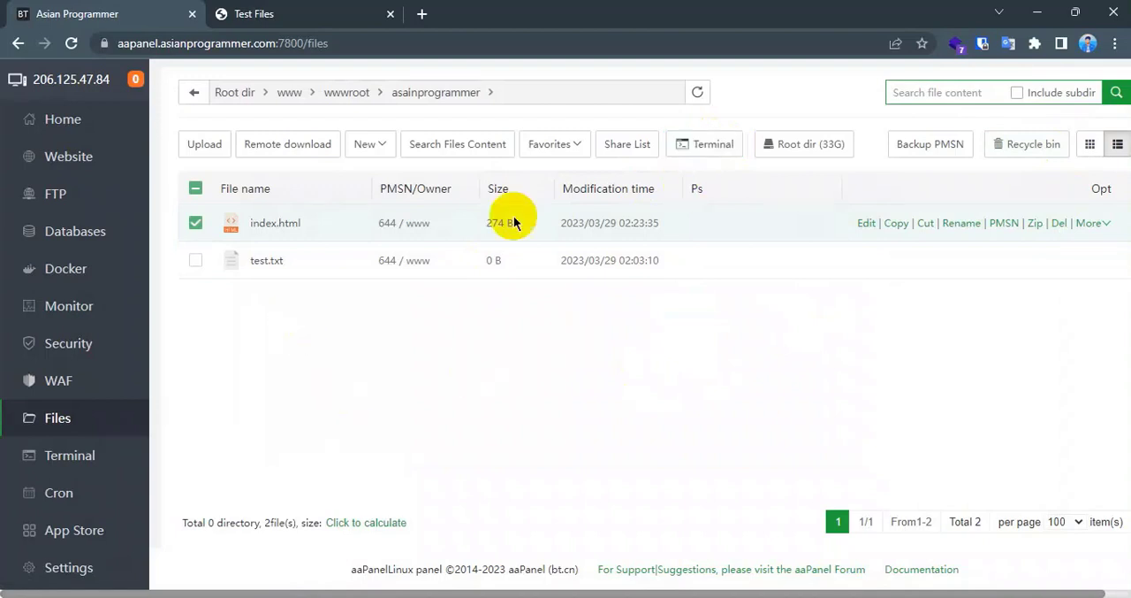
- Open the terminal from the file manager, view its SSH login form, and close it
left_click(714, 150)
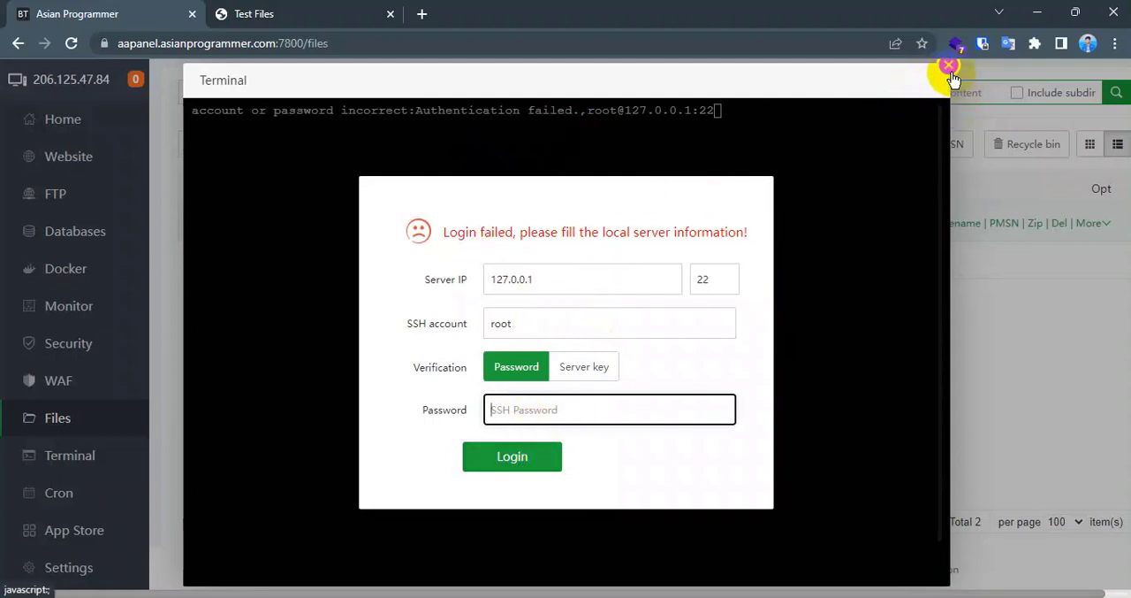
left_click(950, 71)
left_click(666, 385)
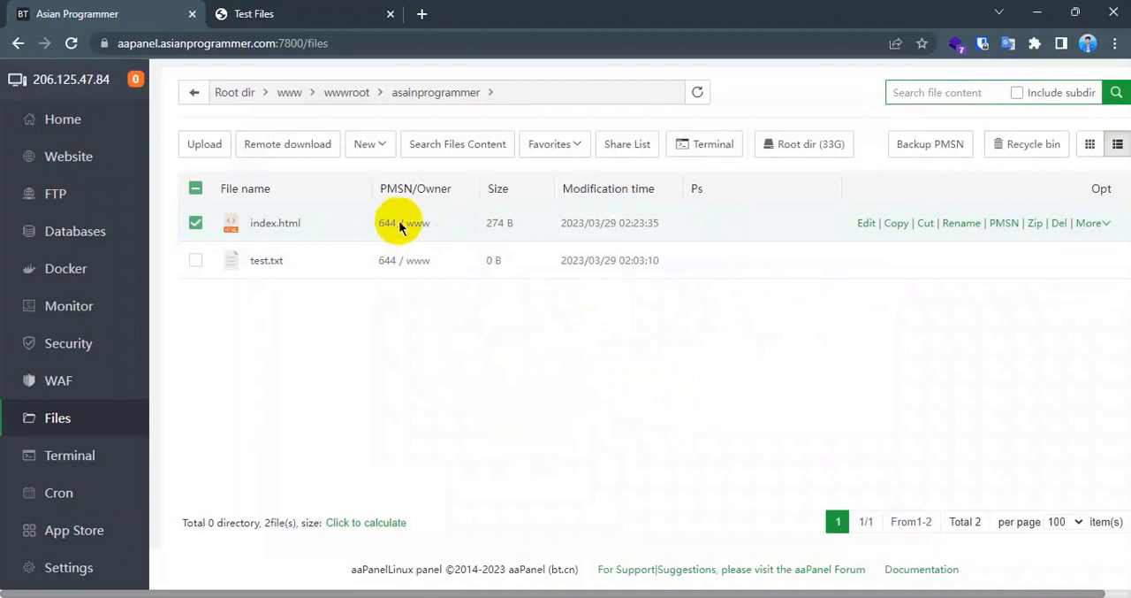
- Open index.html's permission settings, try enabling Execute for Owner and Group, and close the dialog without saving
left_click(1005, 224)
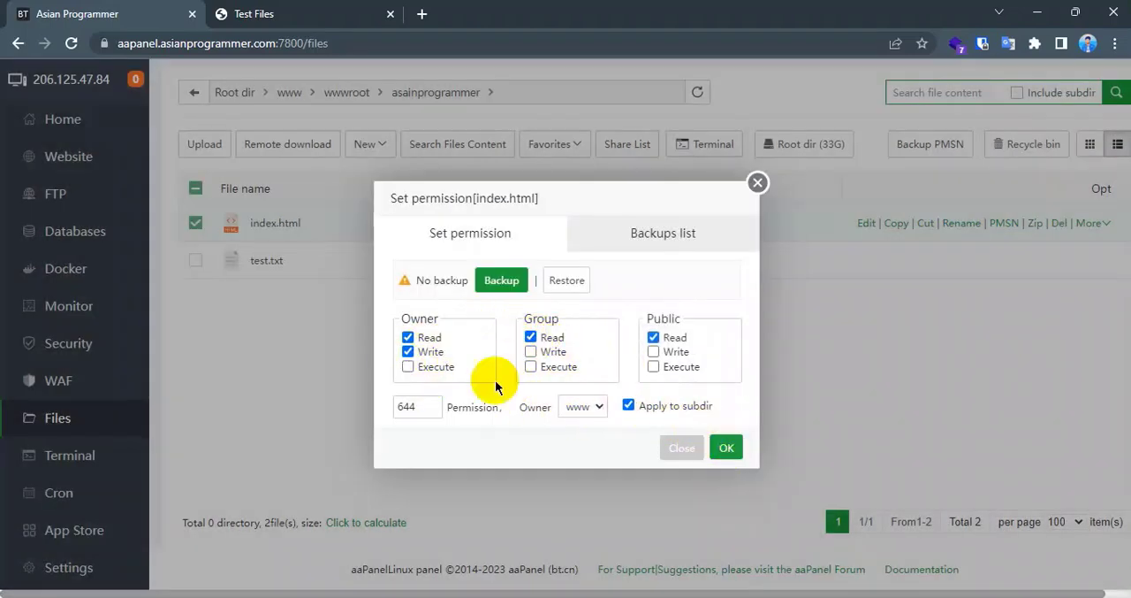
double_click(403, 407)
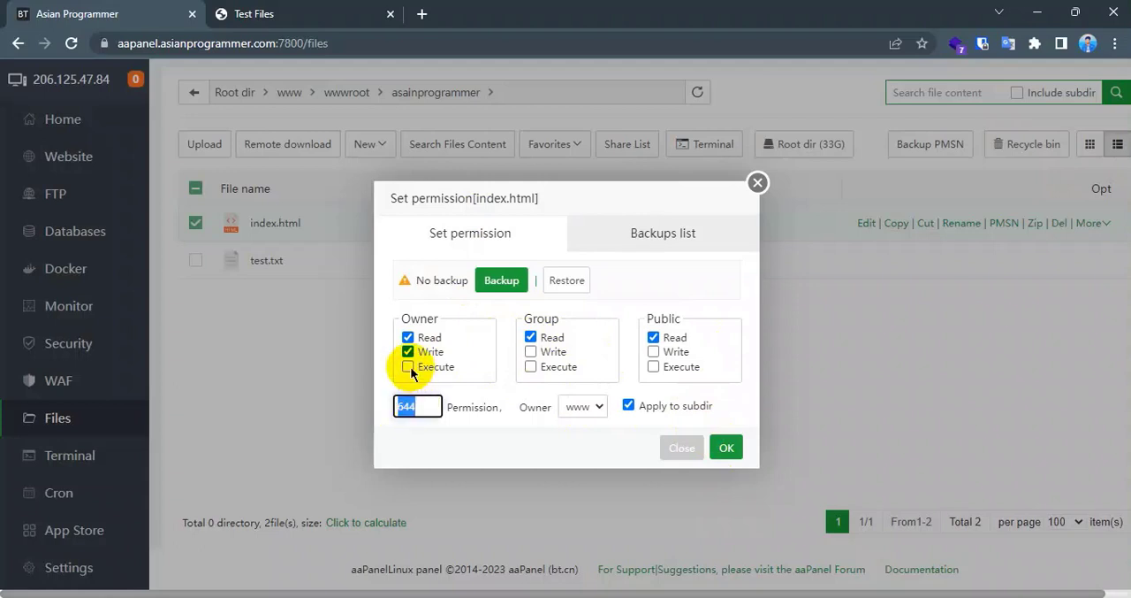
left_click(434, 402)
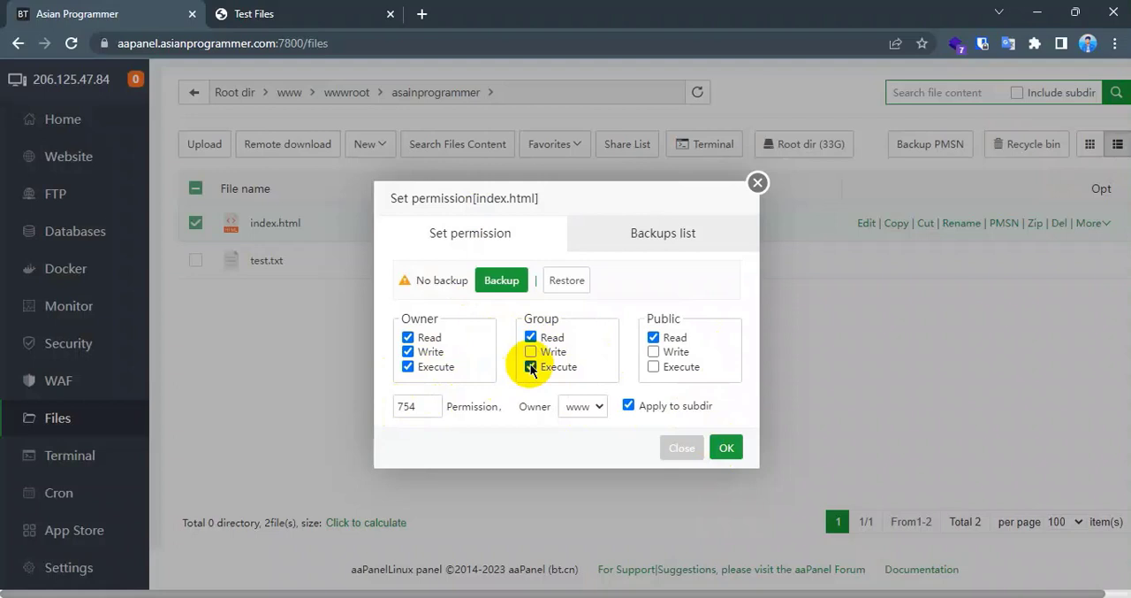
left_click(530, 367)
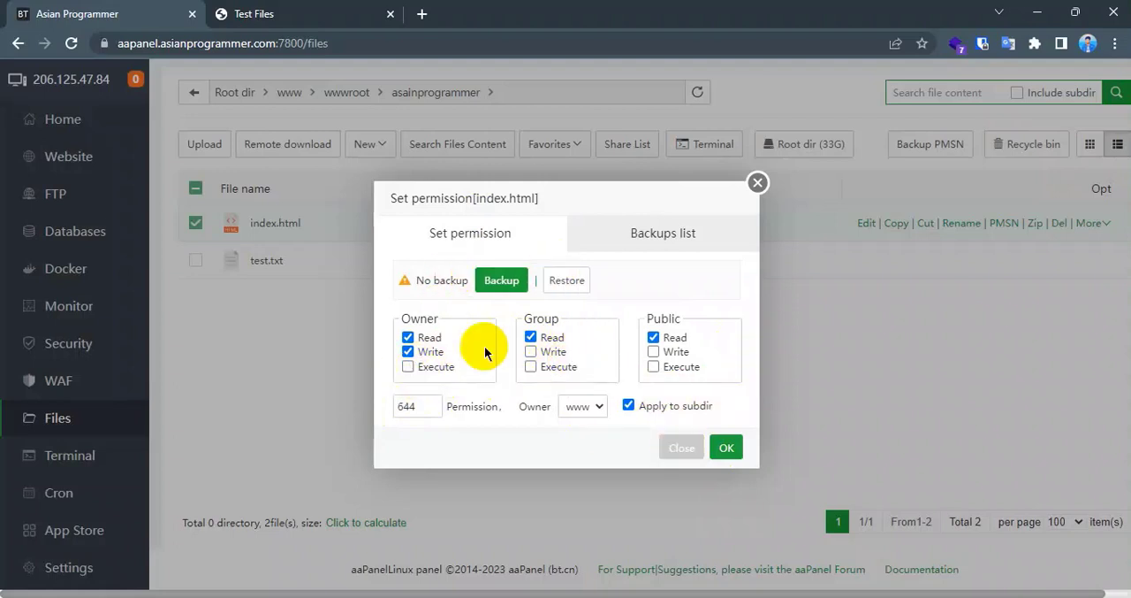
left_click(758, 184)
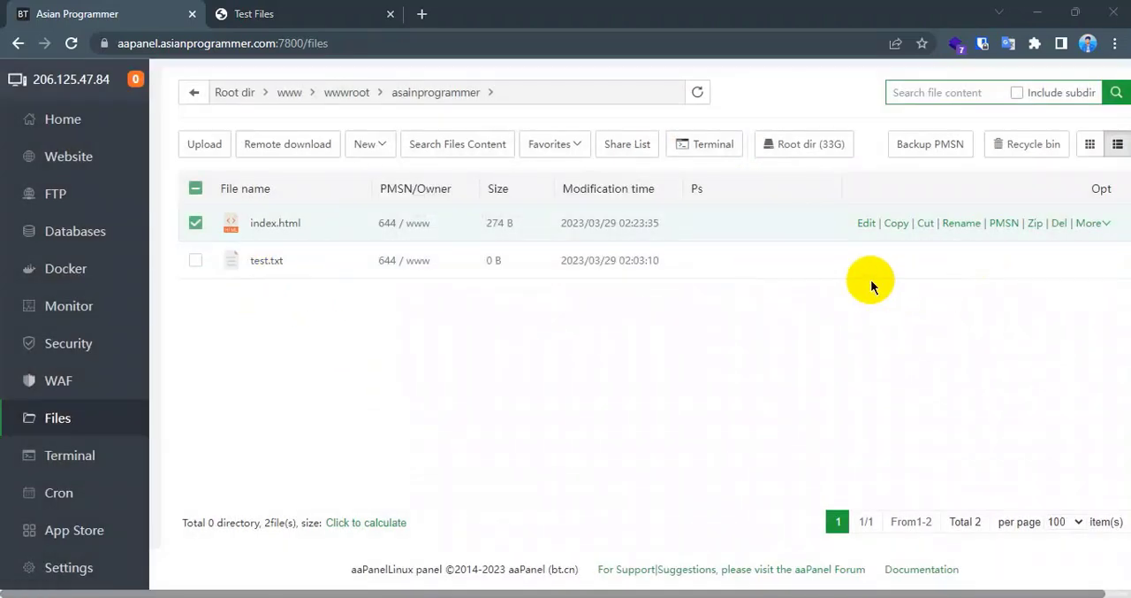
- Delete test.txt from the asainprogrammer folder, moving it to the recycle bin
left_click(310, 261)
right_click(309, 261)
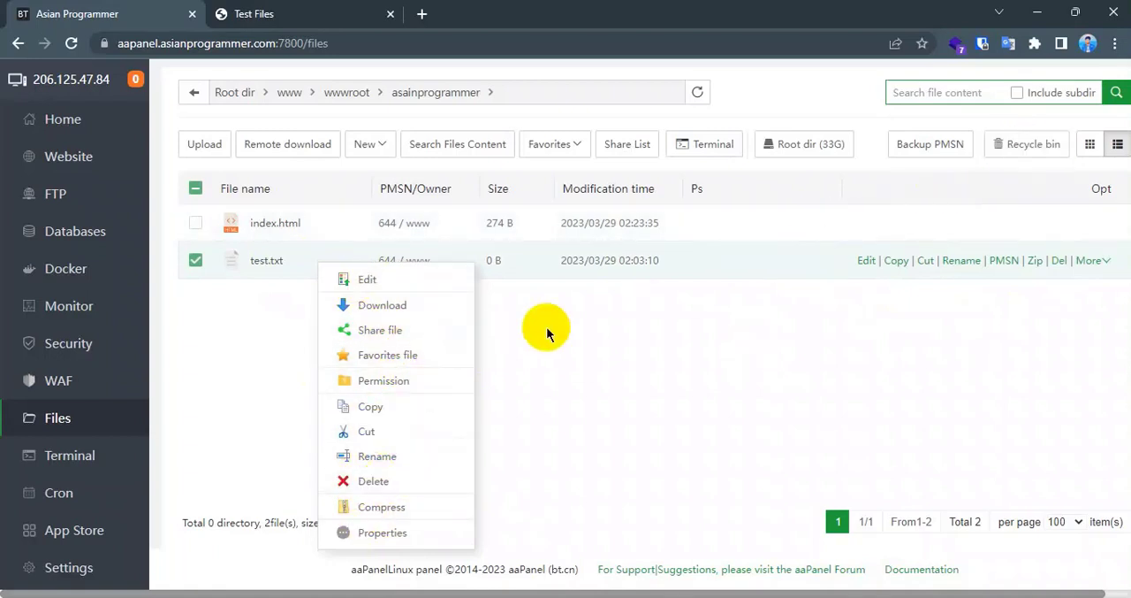
left_click(376, 481)
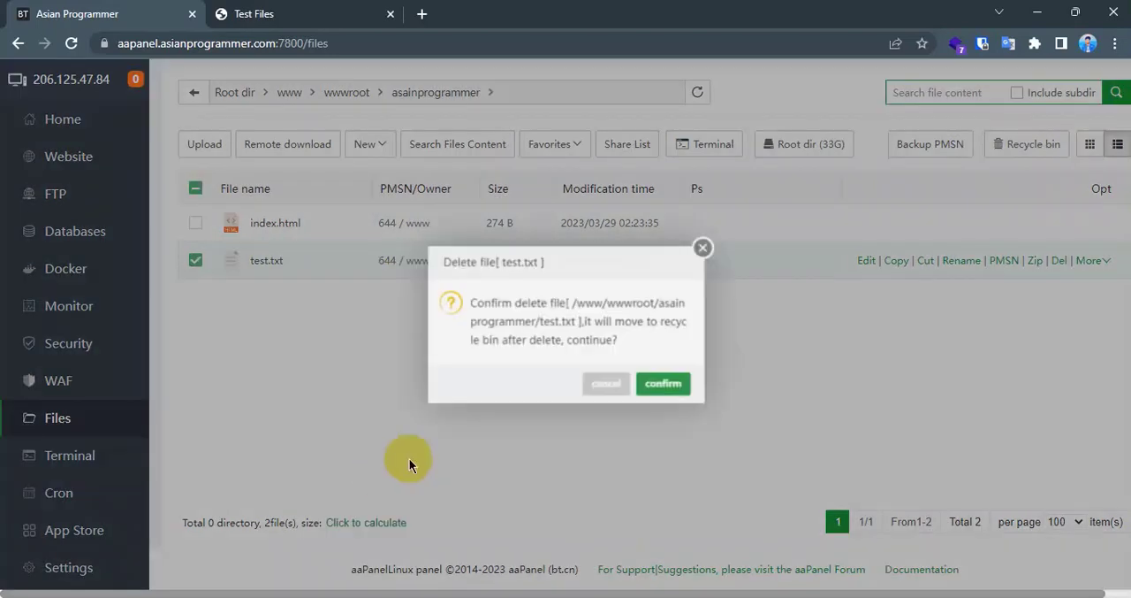
left_click(670, 386)
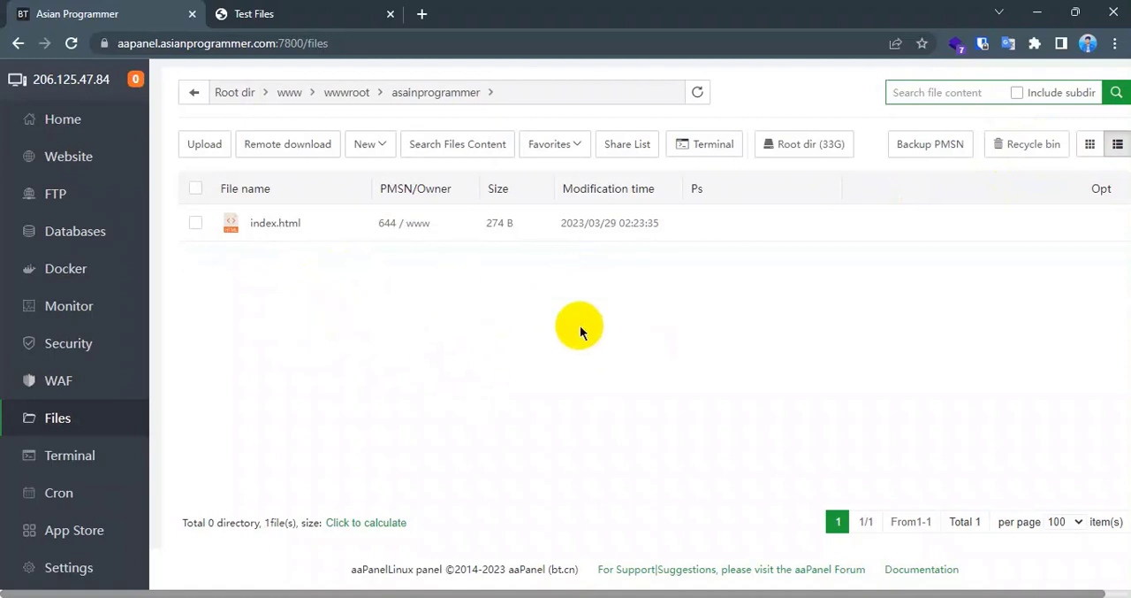
- Restore test.txt from the recycle bin with the batch Restore action, and refresh the folder's file list
left_click(1023, 143)
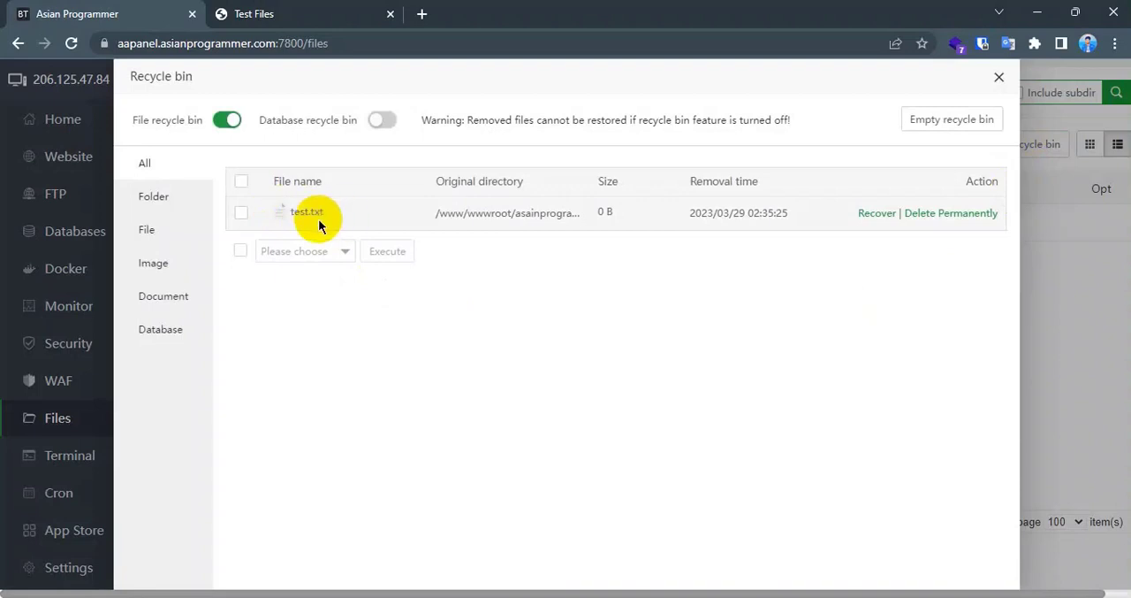
left_click(241, 214)
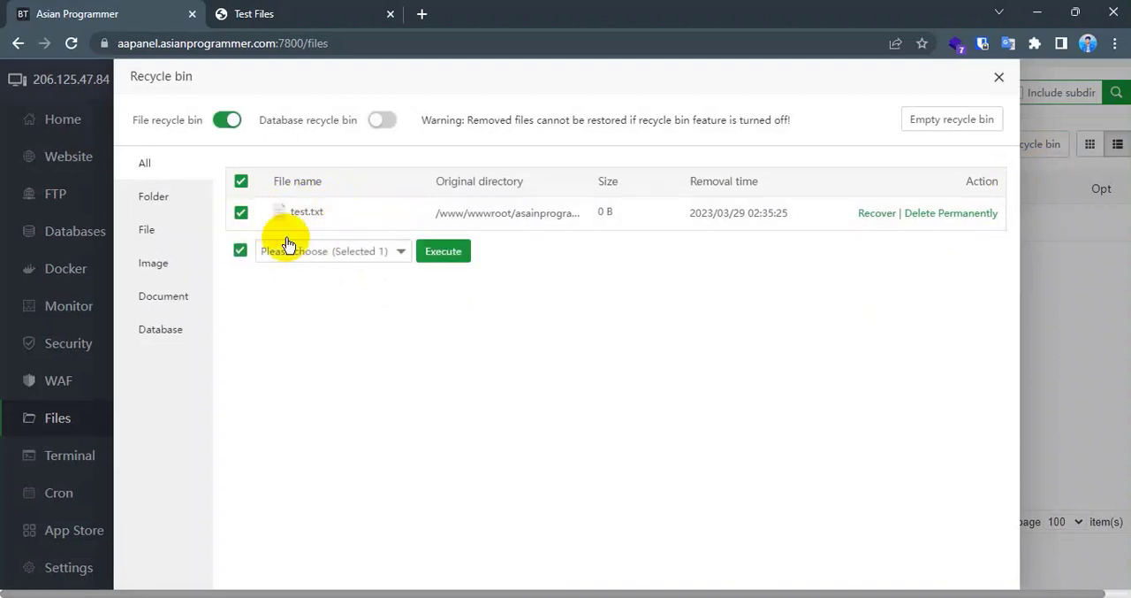
left_click(320, 254)
left_click(280, 275)
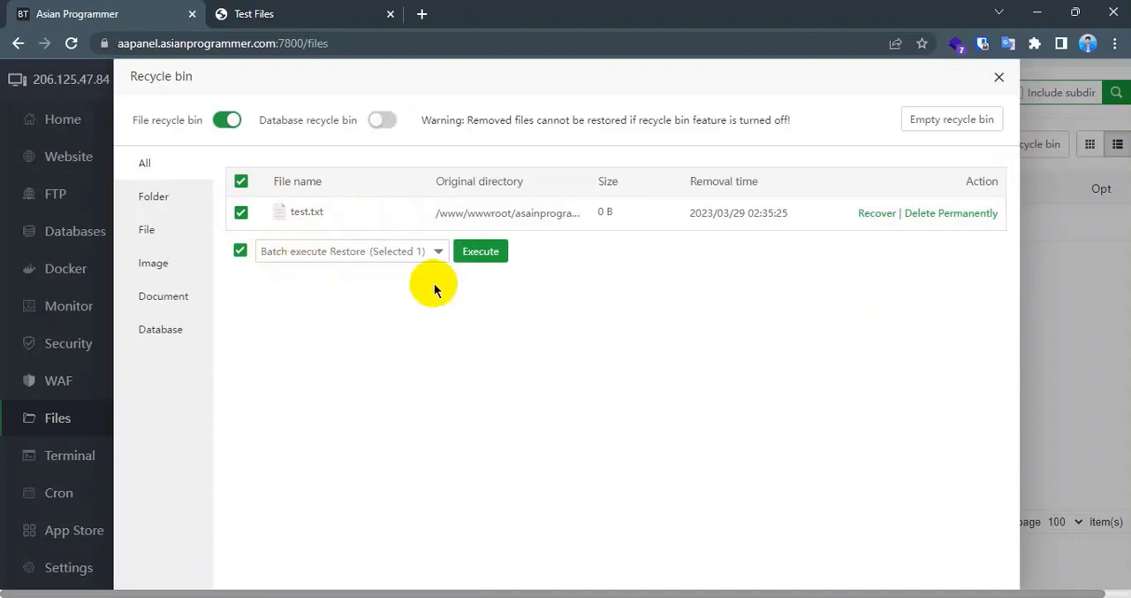
left_click(482, 255)
left_click(656, 378)
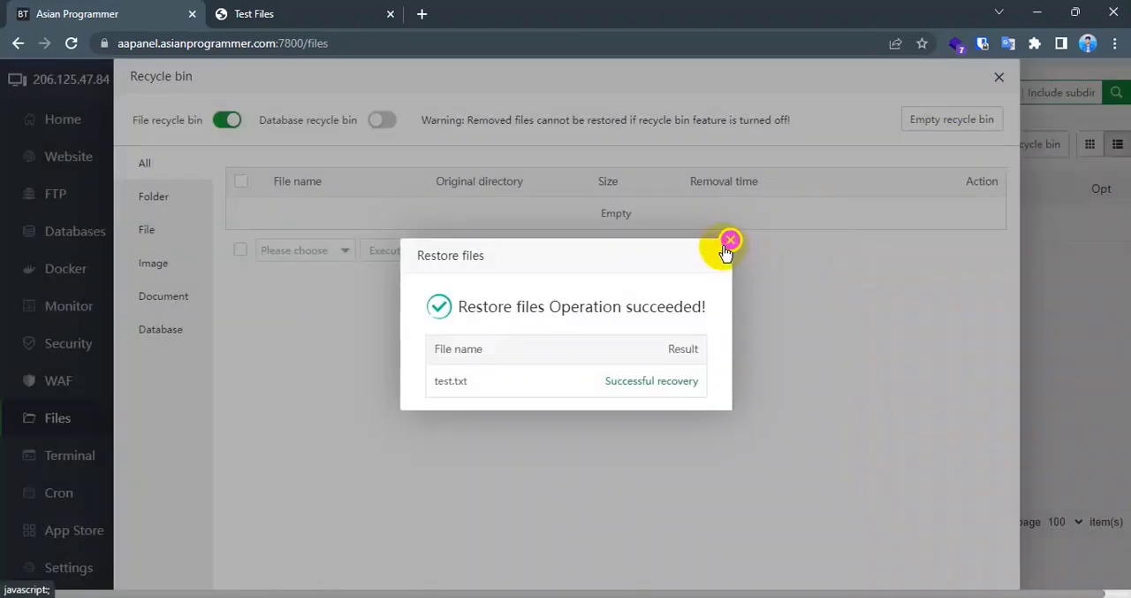
left_click(731, 243)
left_click(999, 76)
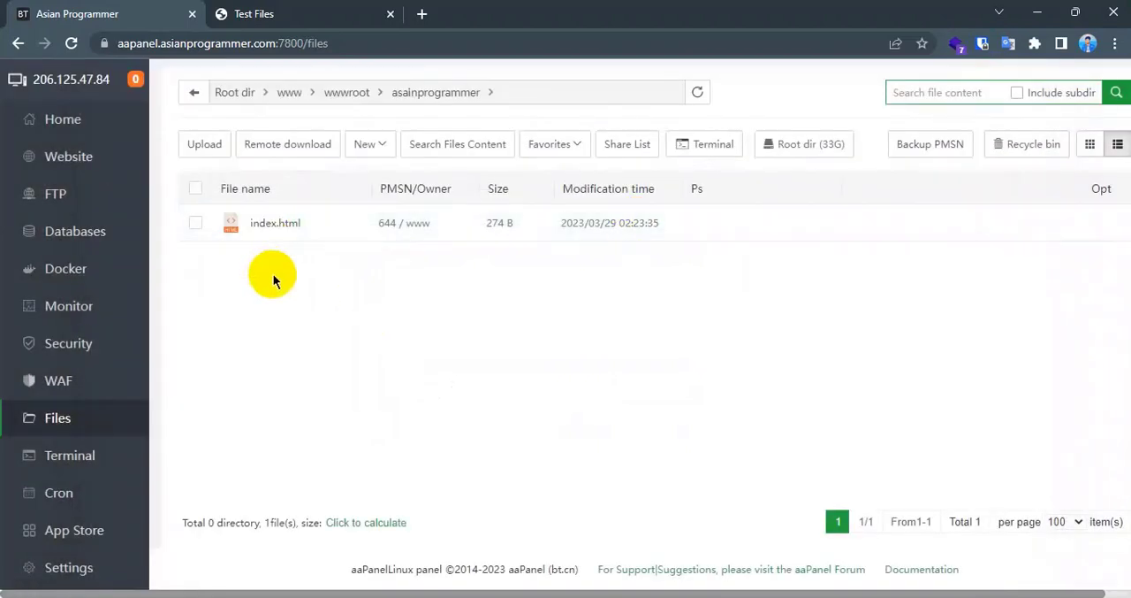
left_click(716, 96)
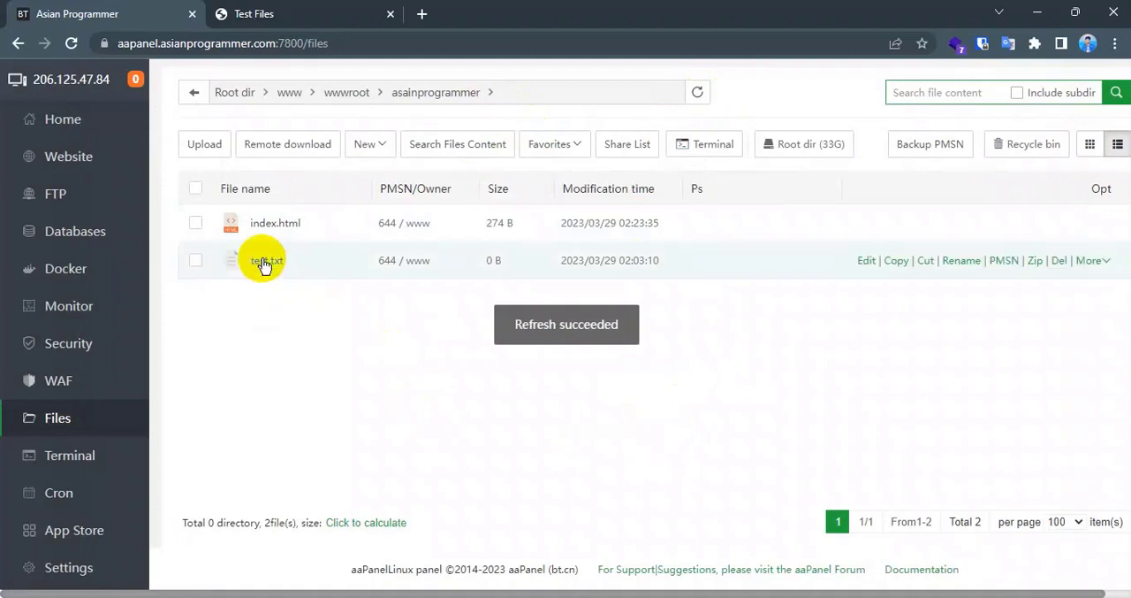
- Move the restored test.txt to the recycle bin again
left_click(197, 262)
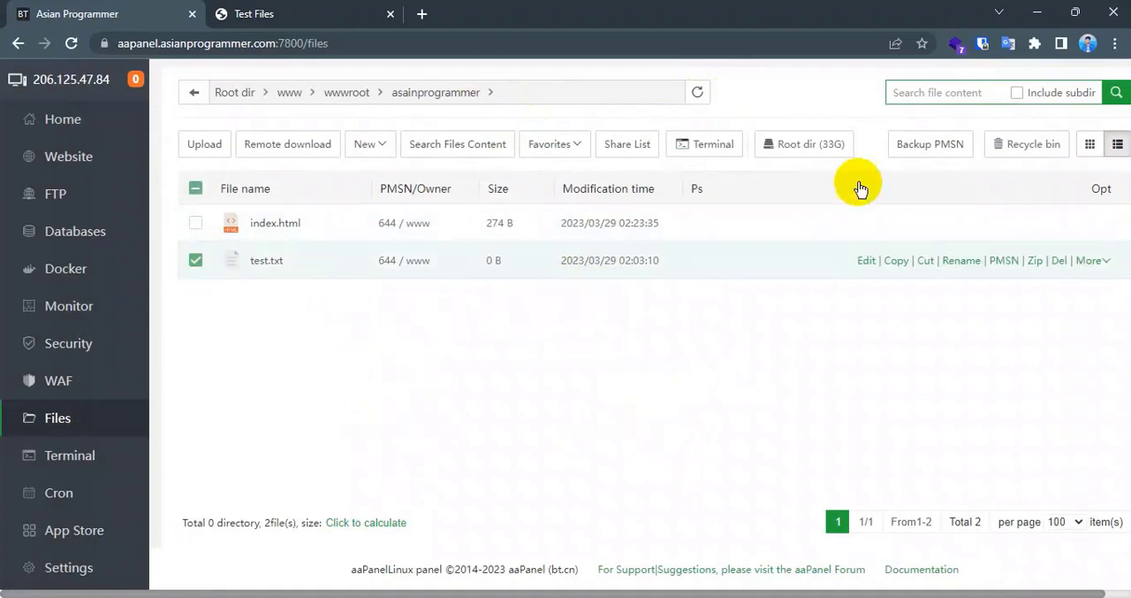
right_click(313, 268)
left_click(327, 488)
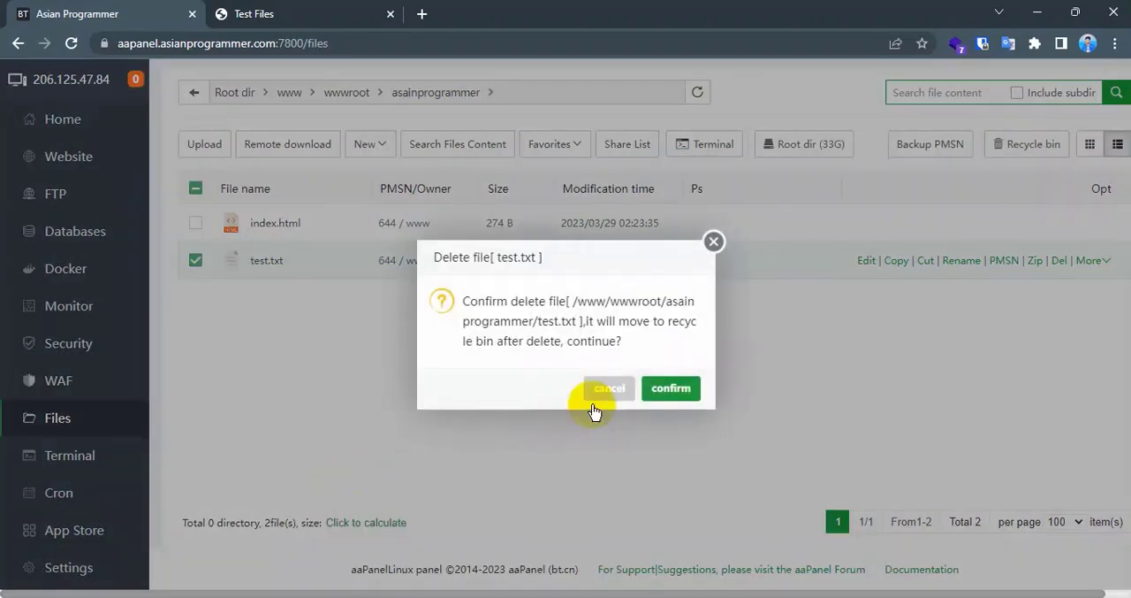
left_click(682, 386)
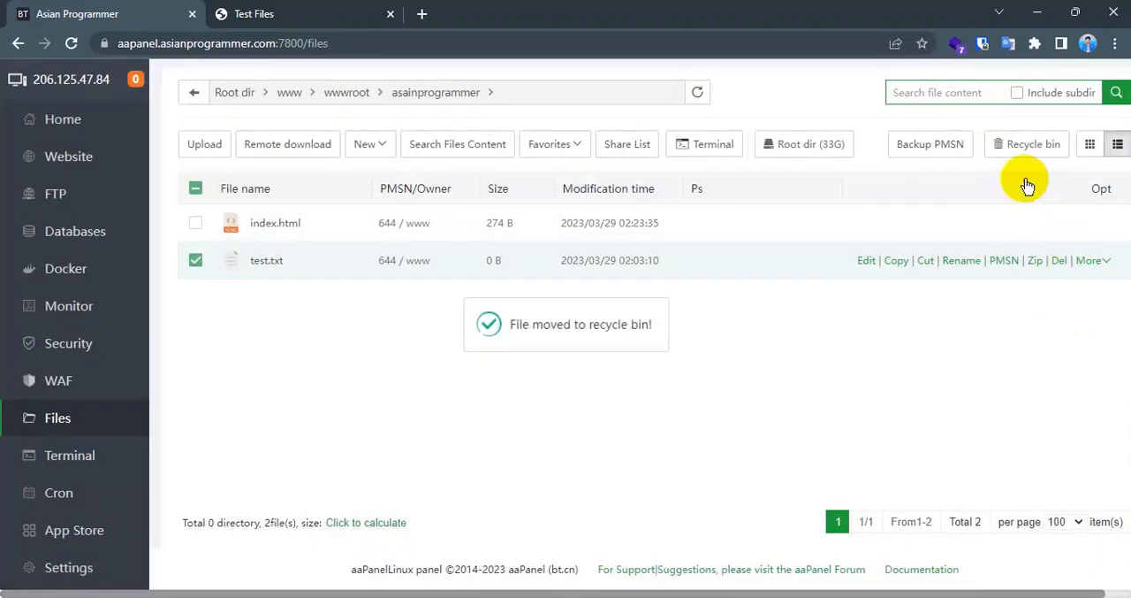
- Permanently delete test.txt from the recycle bin with the batch "Delete files permanently" action, and close the recycle bin
left_click(1026, 147)
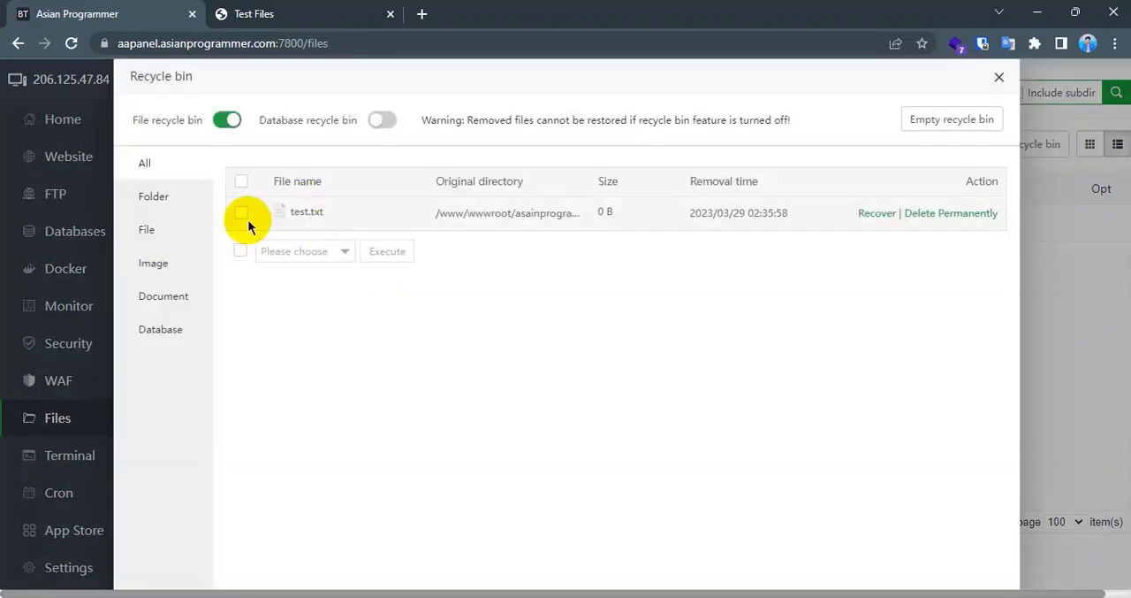
left_click(241, 213)
left_click(344, 255)
left_click(290, 299)
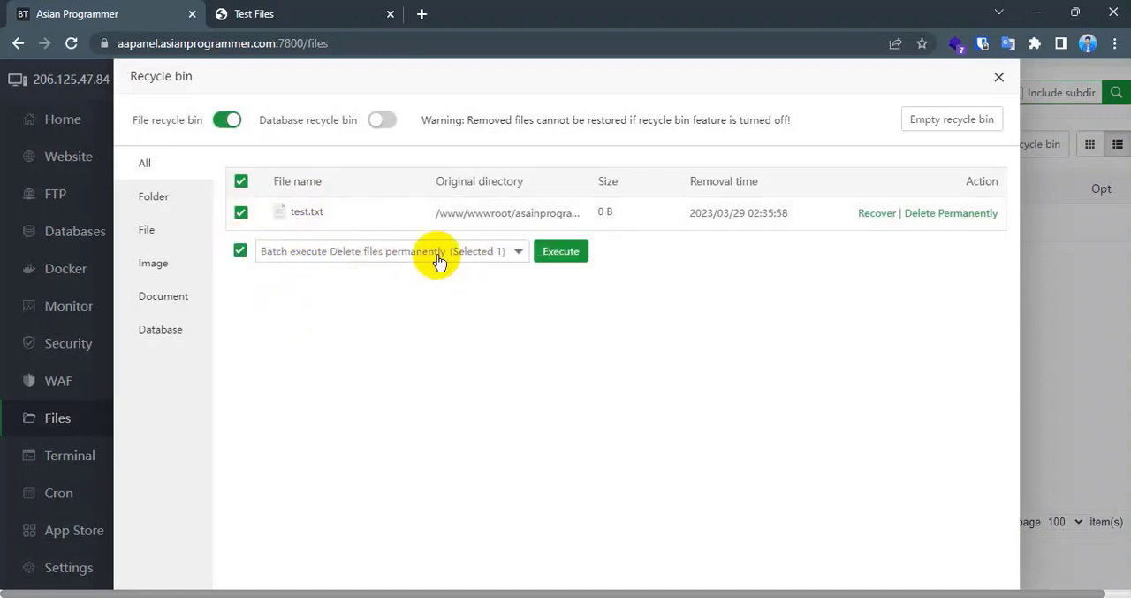
left_click(563, 253)
left_click(670, 388)
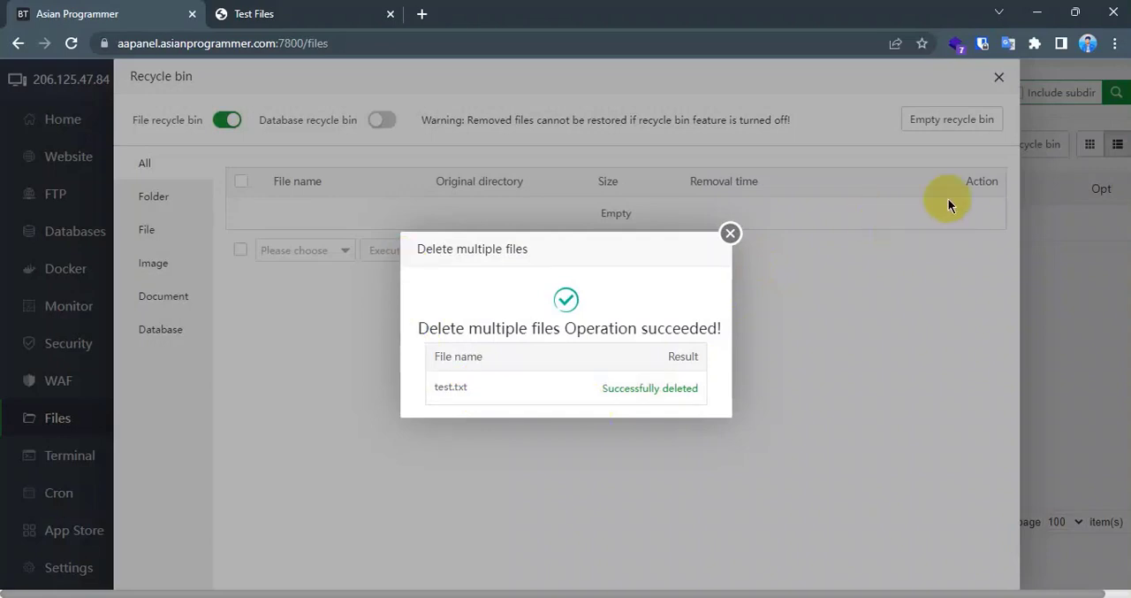
left_click(731, 234)
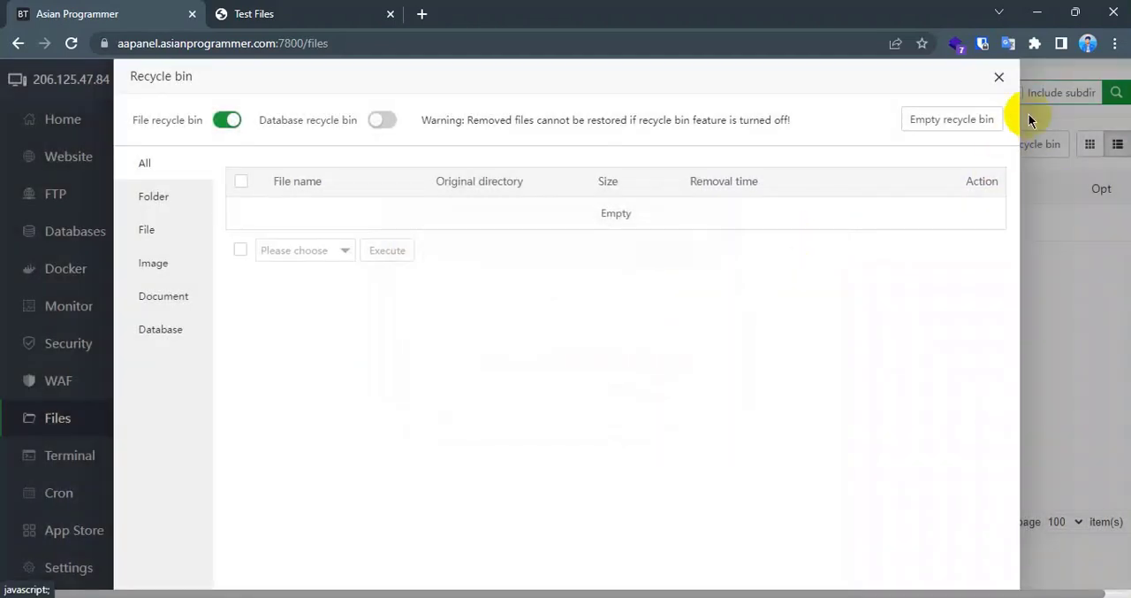
left_click(998, 80)
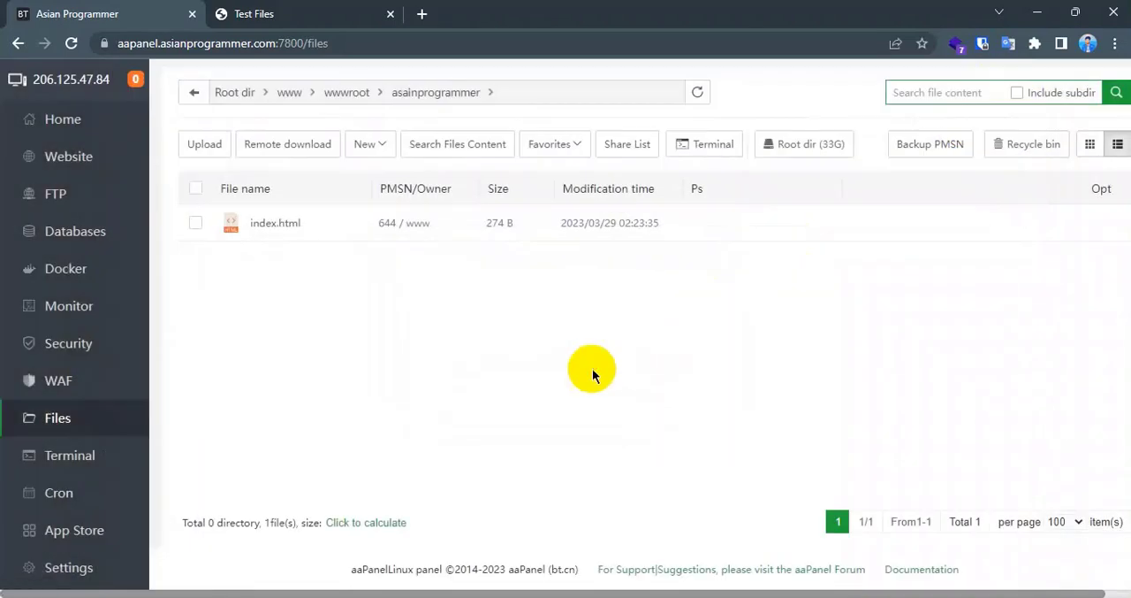
- Go up to the wwwroot folder, view its contents as icons, and switch back to the list view
left_click(369, 146)
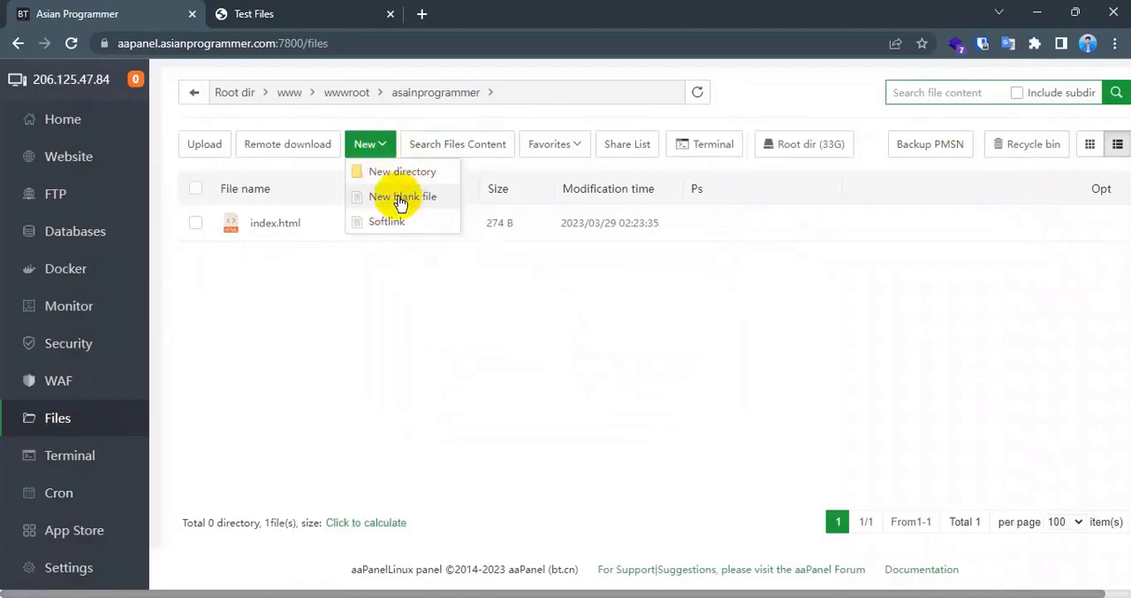
left_click(349, 94)
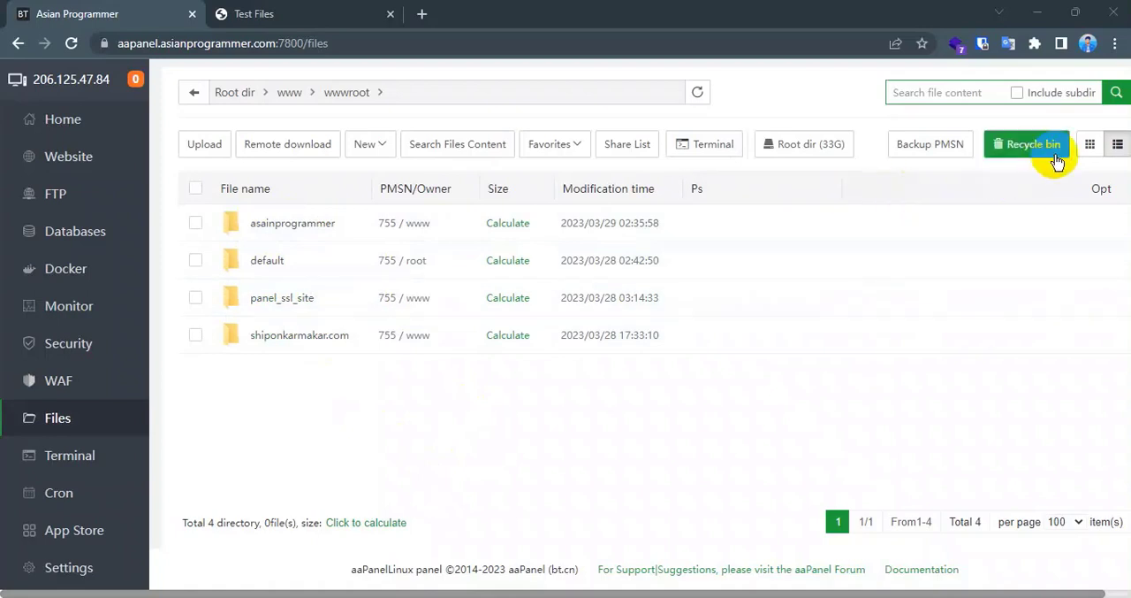
left_click(1089, 143)
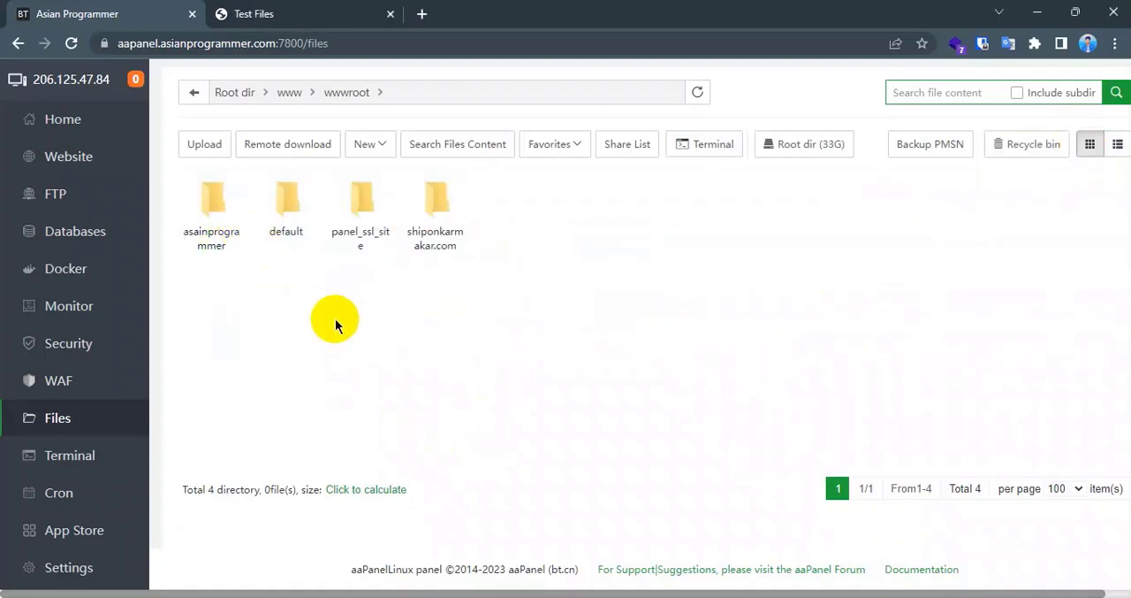
left_click(1116, 146)
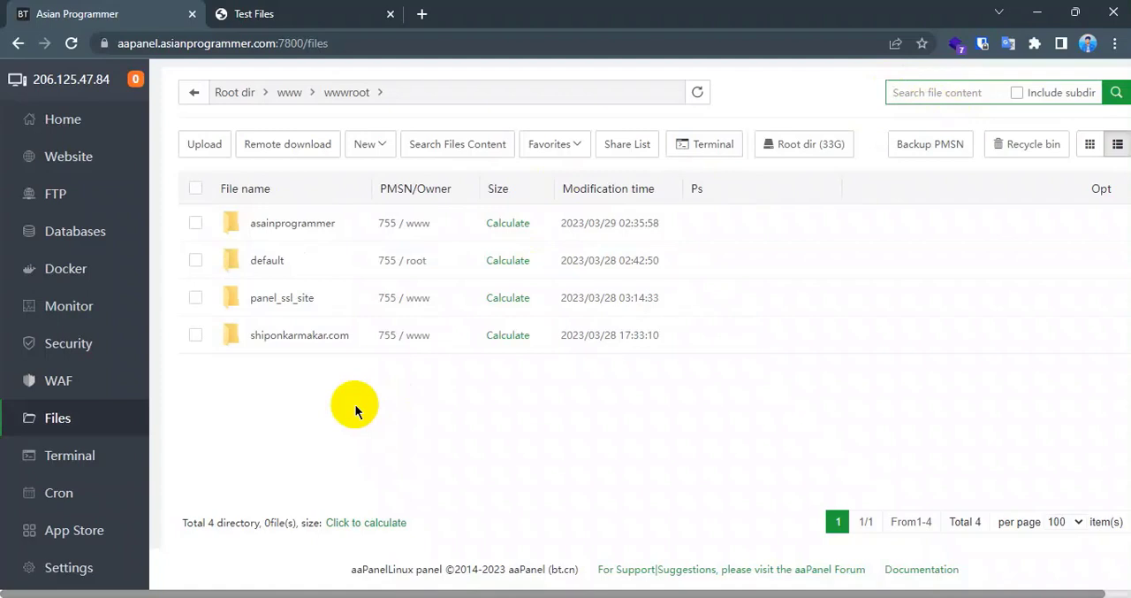
- View the test files offered on speed.hetzner.de, look into the asainprogrammer folder, and return to wwwroot
left_click(291, 12)
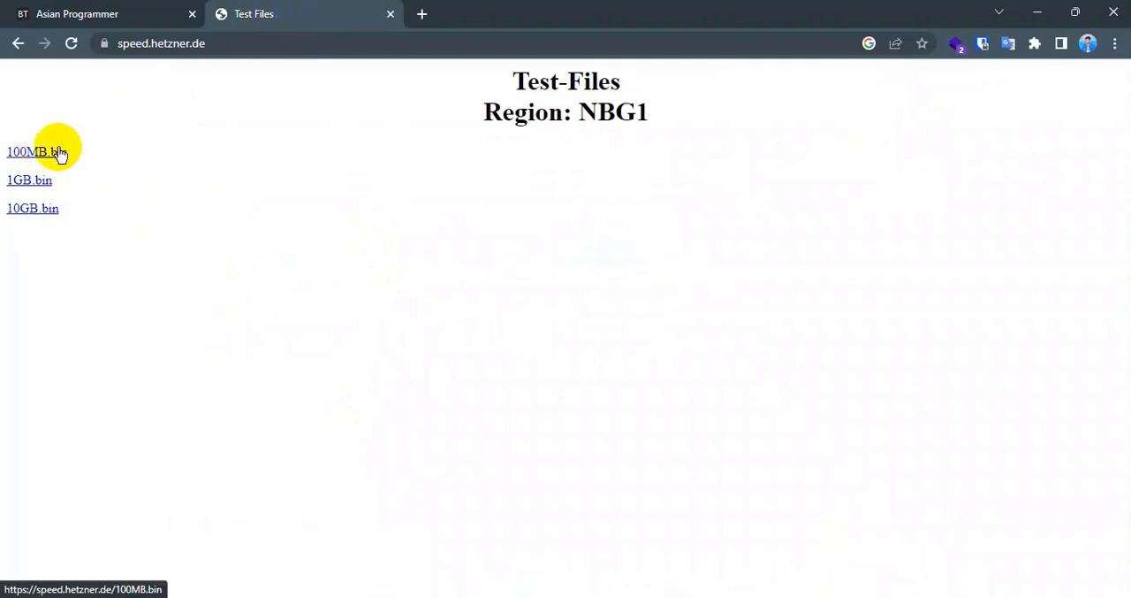
left_click(133, 15)
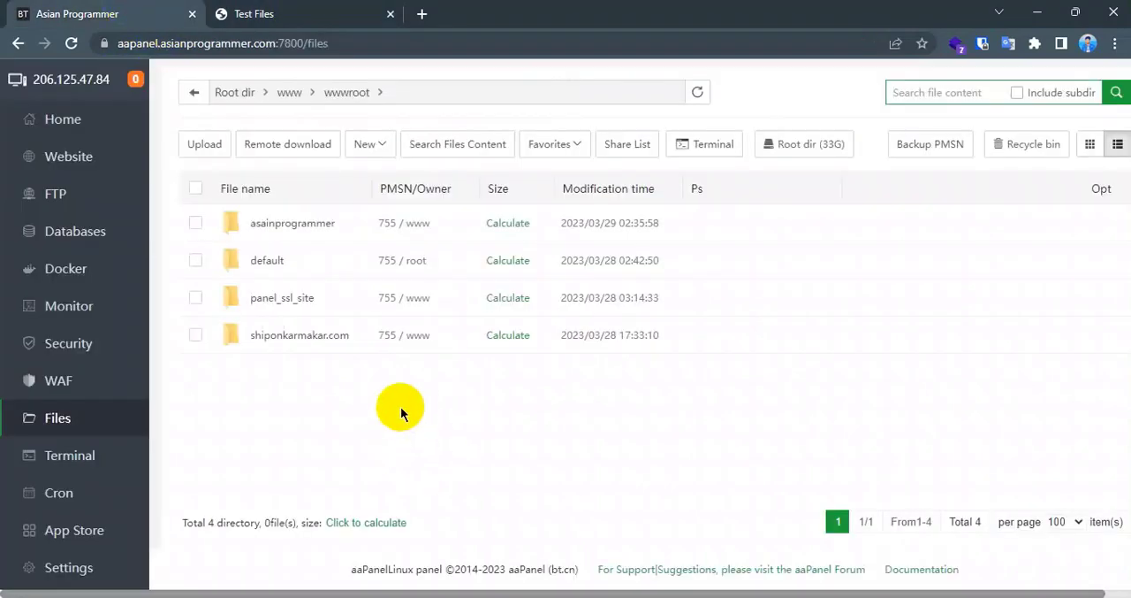
left_click(318, 25)
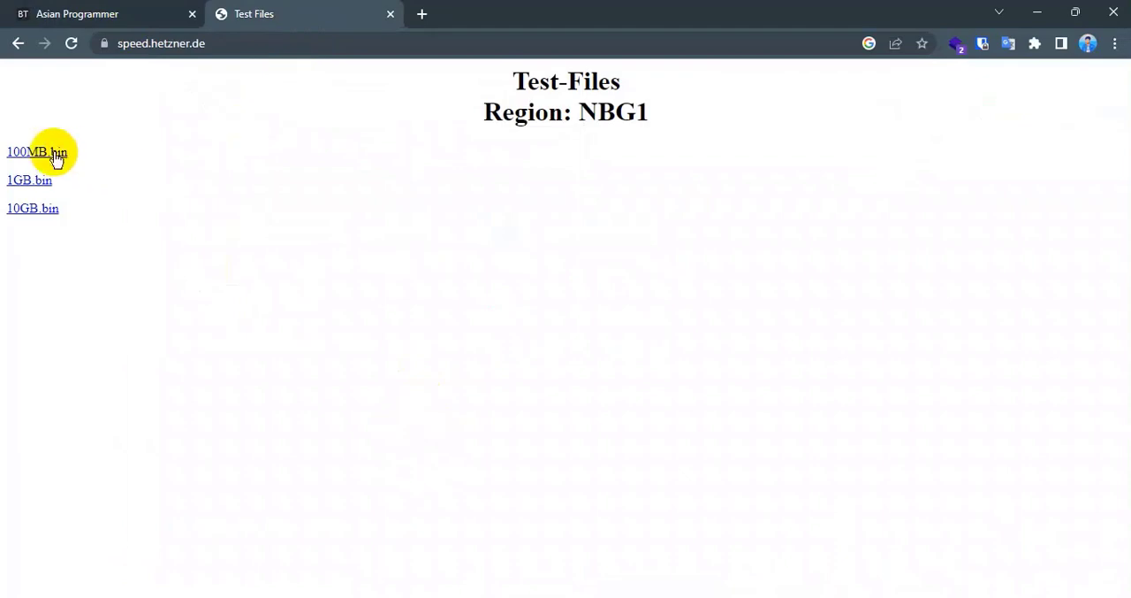
left_click(124, 12)
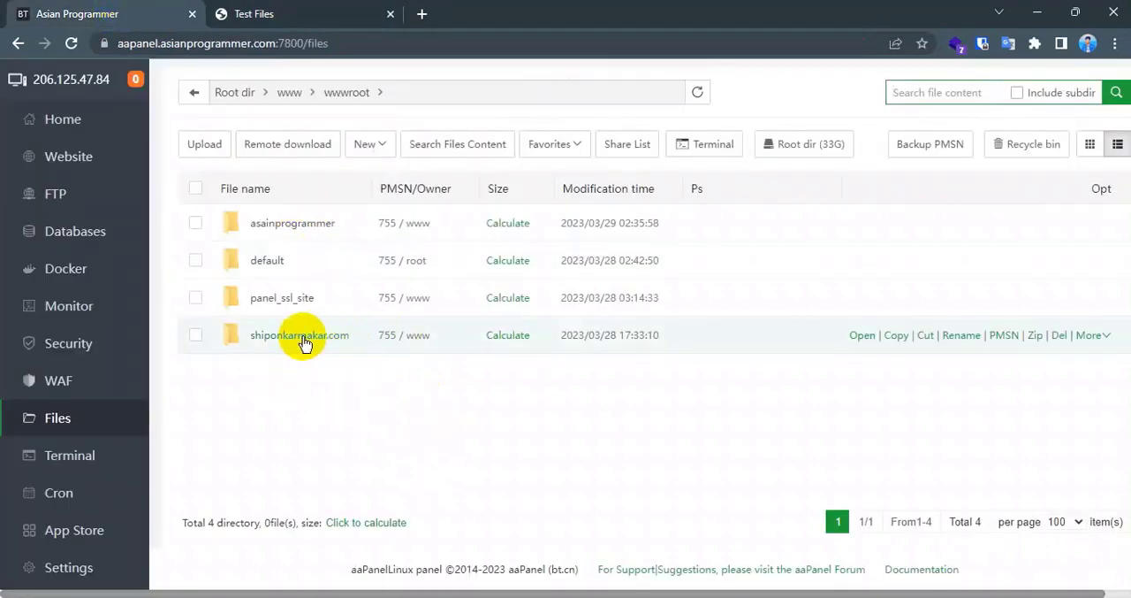
left_click(323, 223)
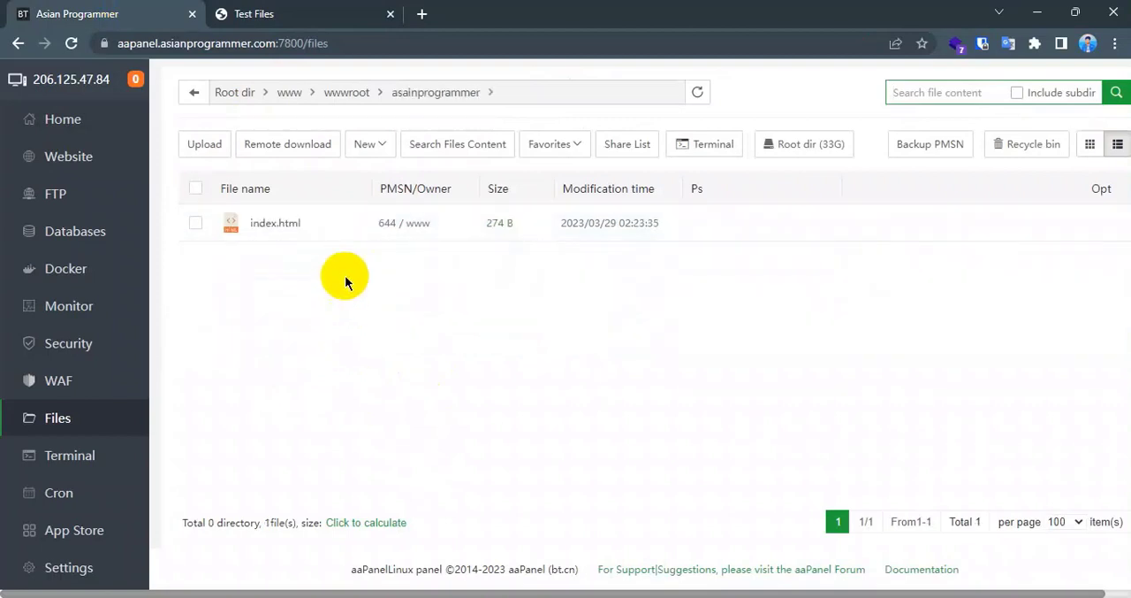
left_click(320, 14)
left_click(136, 5)
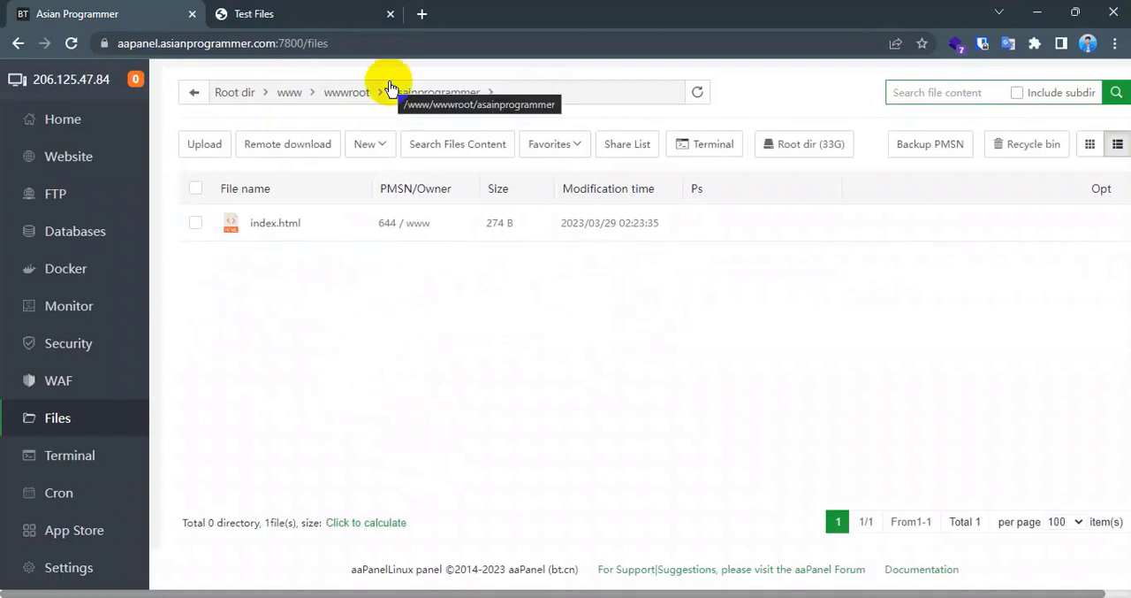
left_click(339, 98)
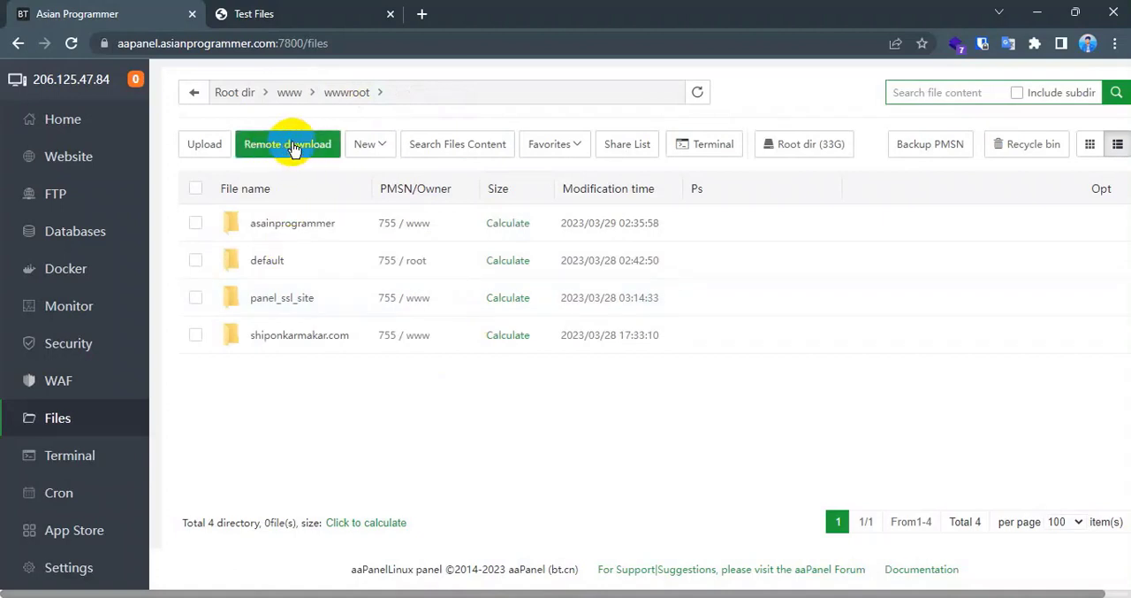
- Start a remote download in wwwroot and set its URL address to the 100MB.bin link copied from the Test Files page
left_click(292, 144)
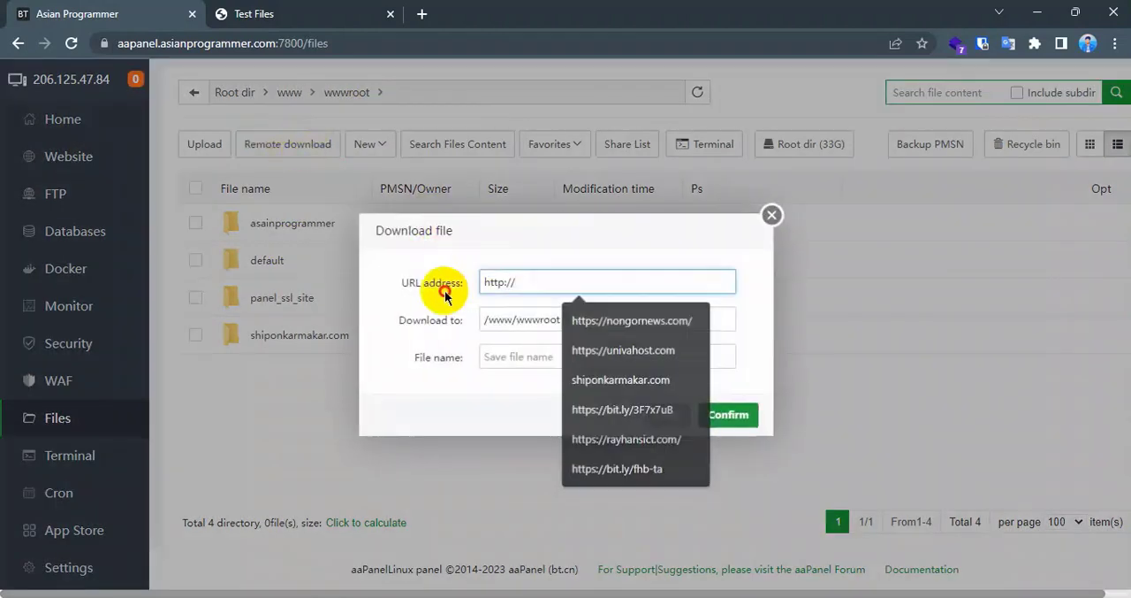
left_click_drag(534, 282, 469, 280)
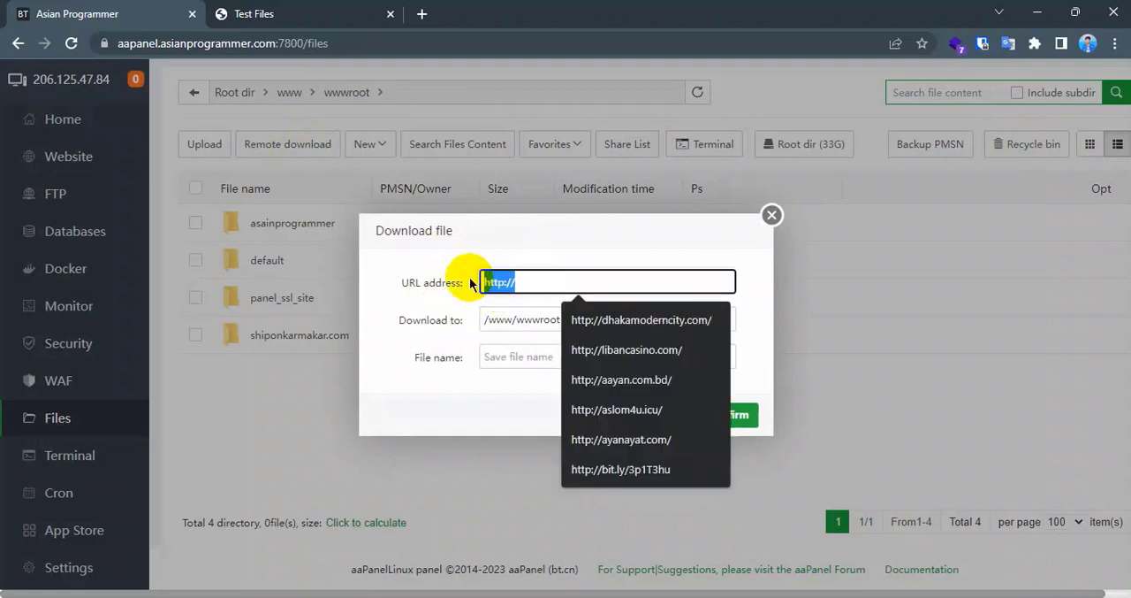
left_click(294, 9)
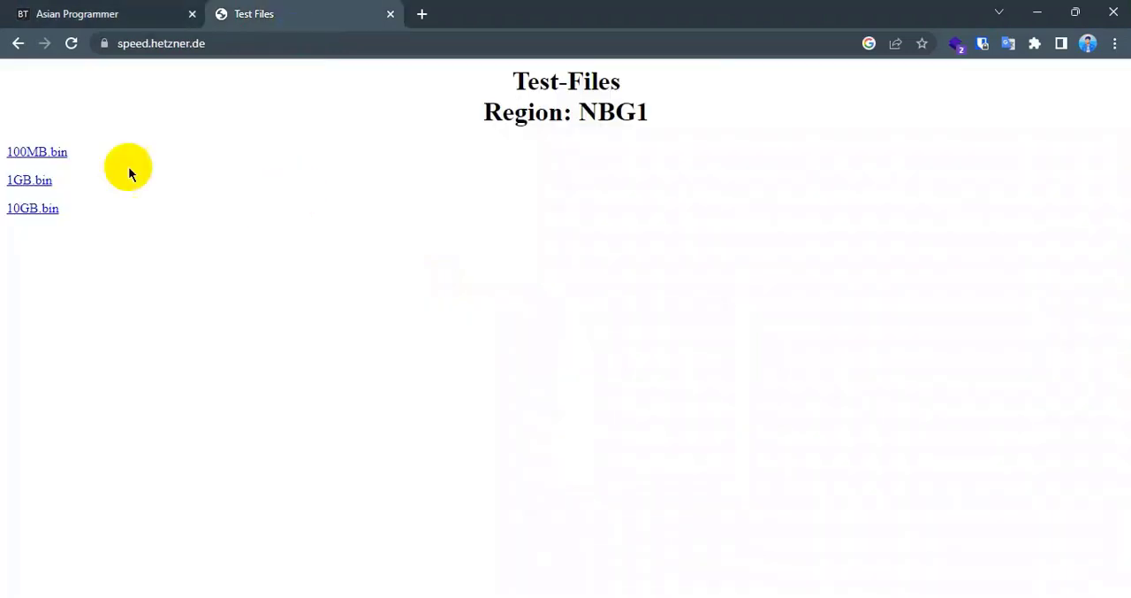
right_click(37, 157)
left_click(95, 254)
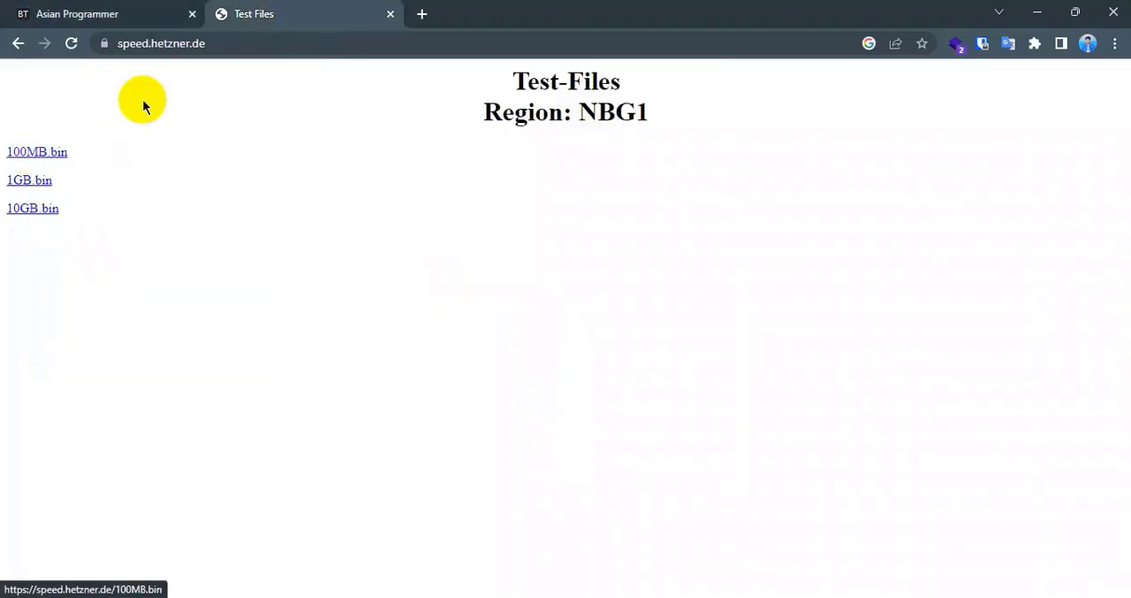
left_click(138, 13)
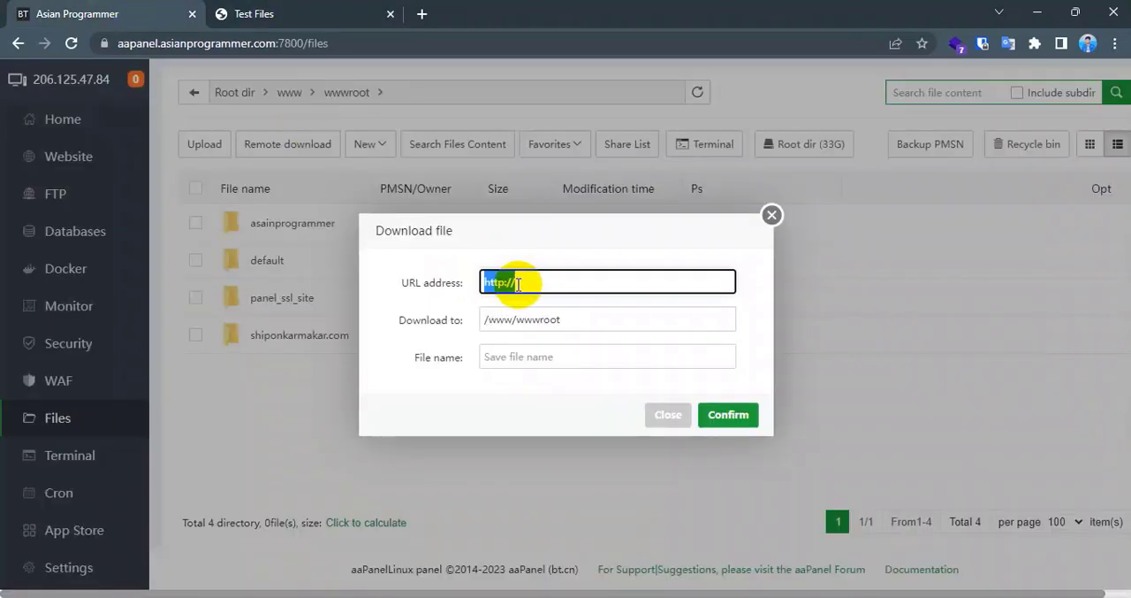
key("ctrl+v")
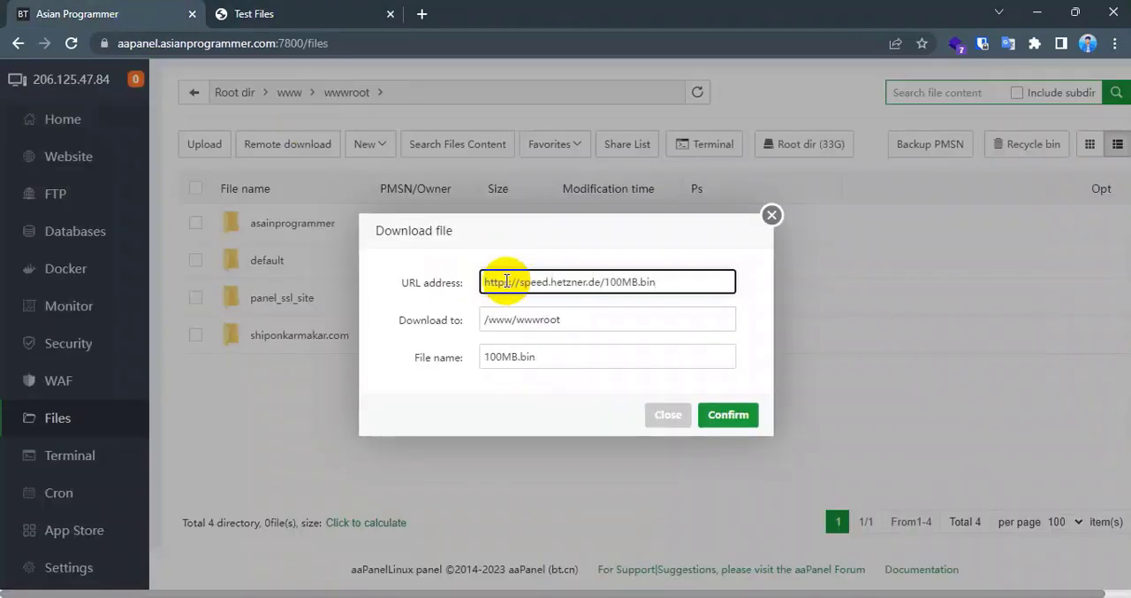
- Set the download destination to /www/wwwroot/asainprogrammer and start downloading 100MB.bin
left_click(604, 321)
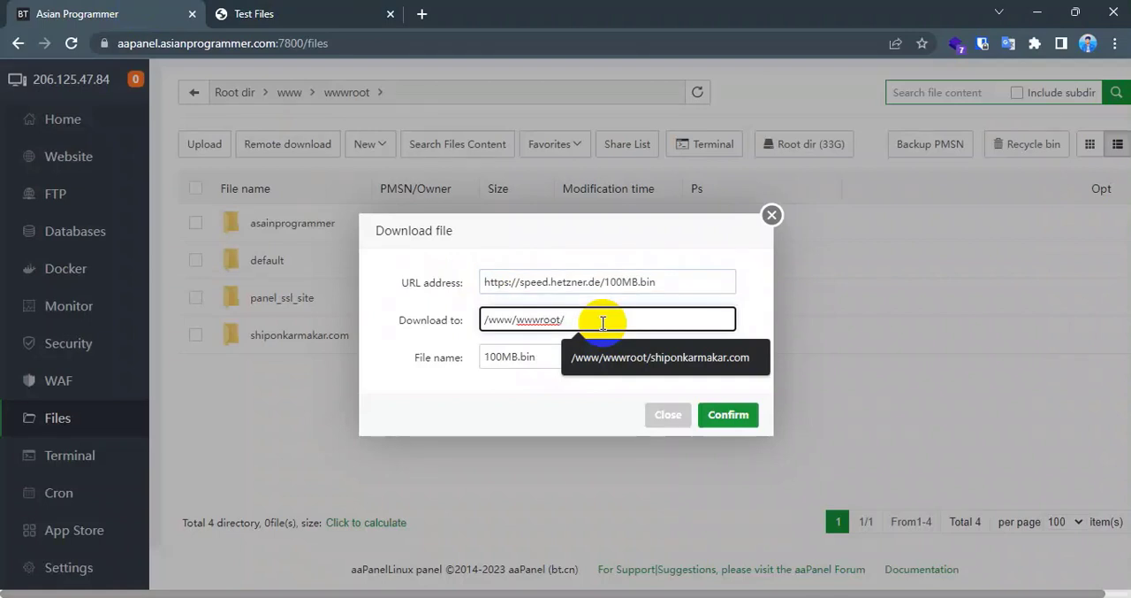
type("asainprogrammer")
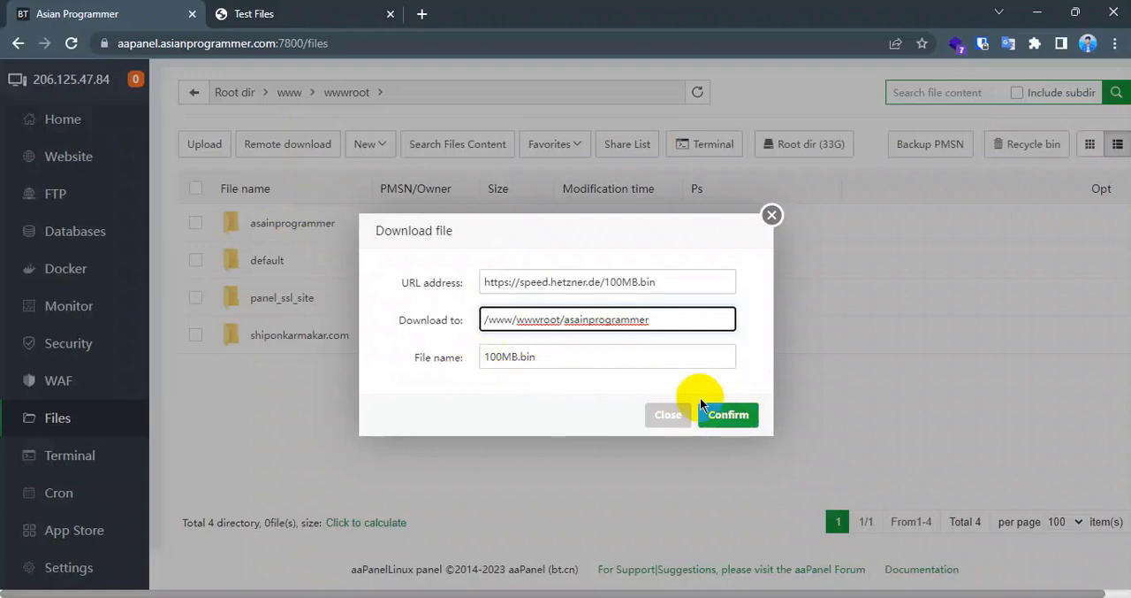
left_click(741, 416)
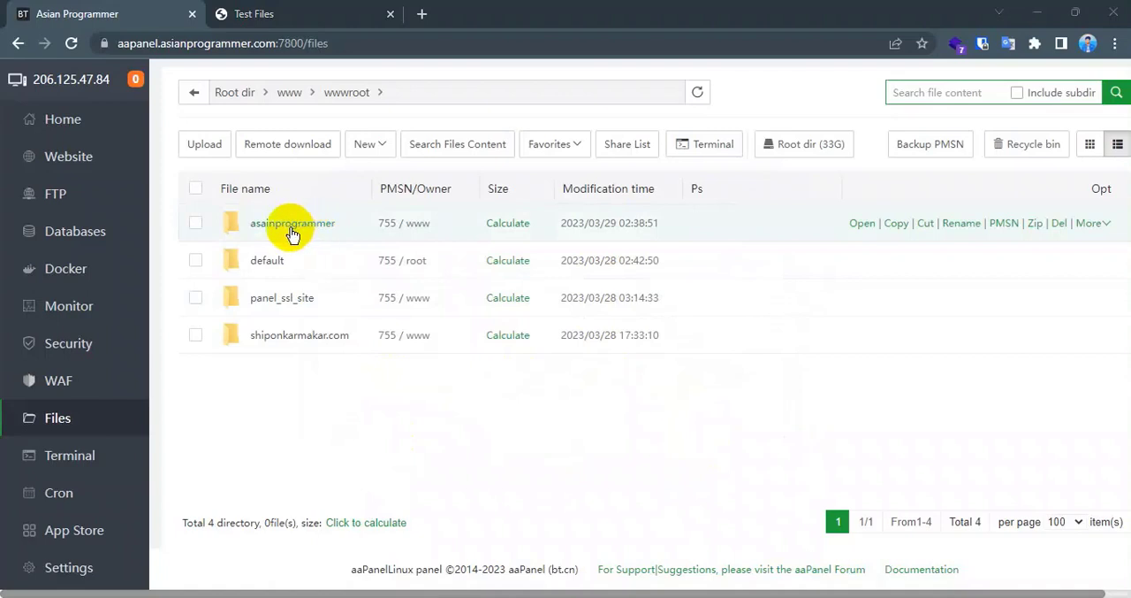
- Check the downloaded 100MB.bin and its available actions in the asainprogrammer folder, and return to wwwroot
left_click(291, 232)
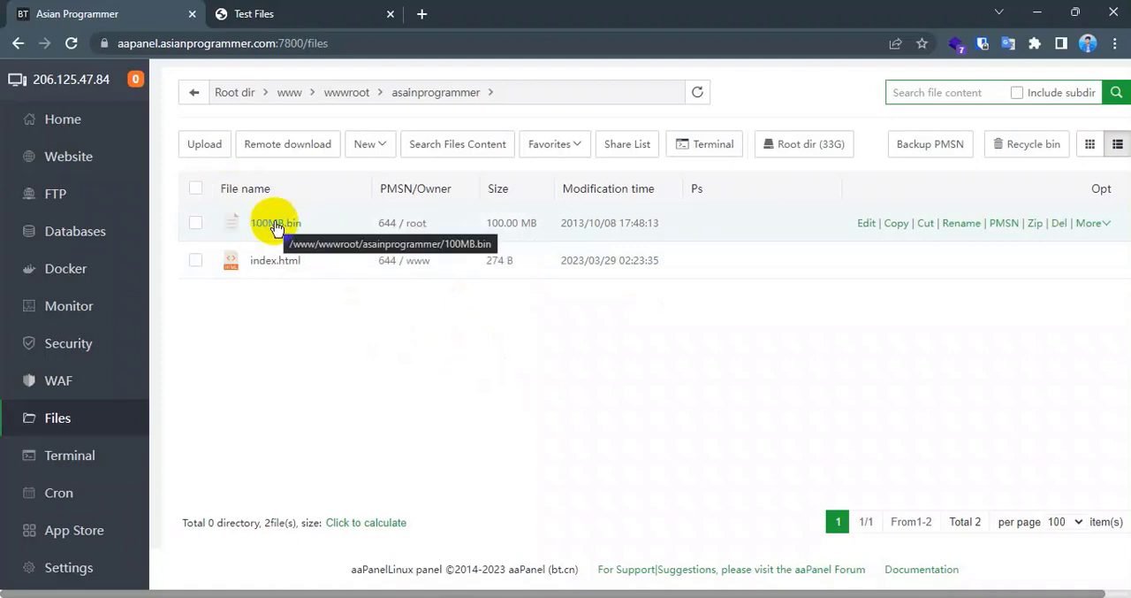
right_click(362, 224)
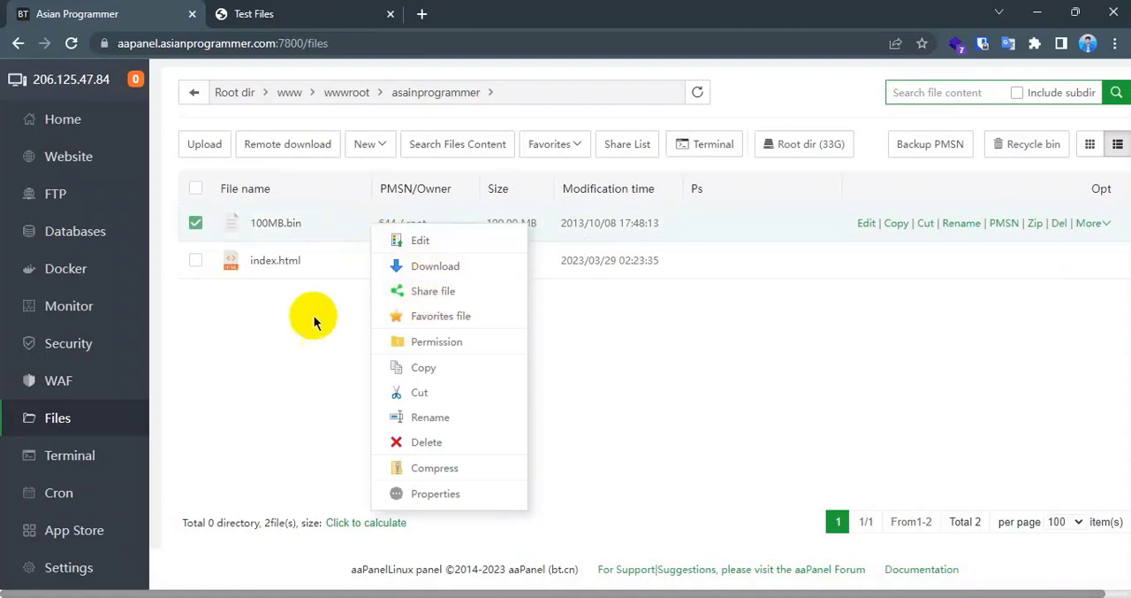
left_click(195, 223)
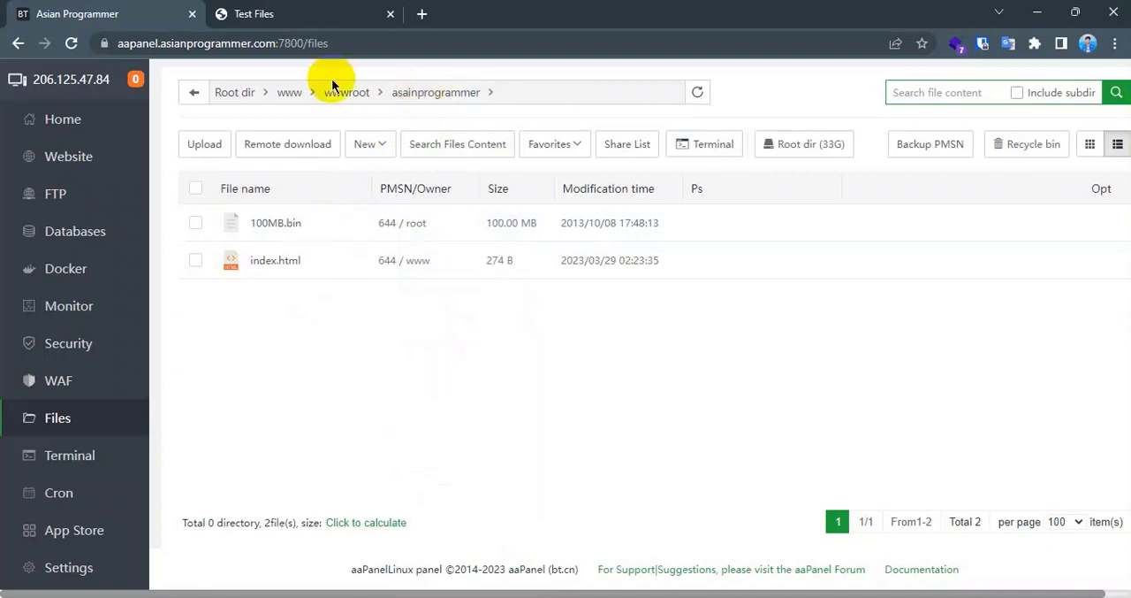
left_click(354, 92)
mouse_move(371, 145)
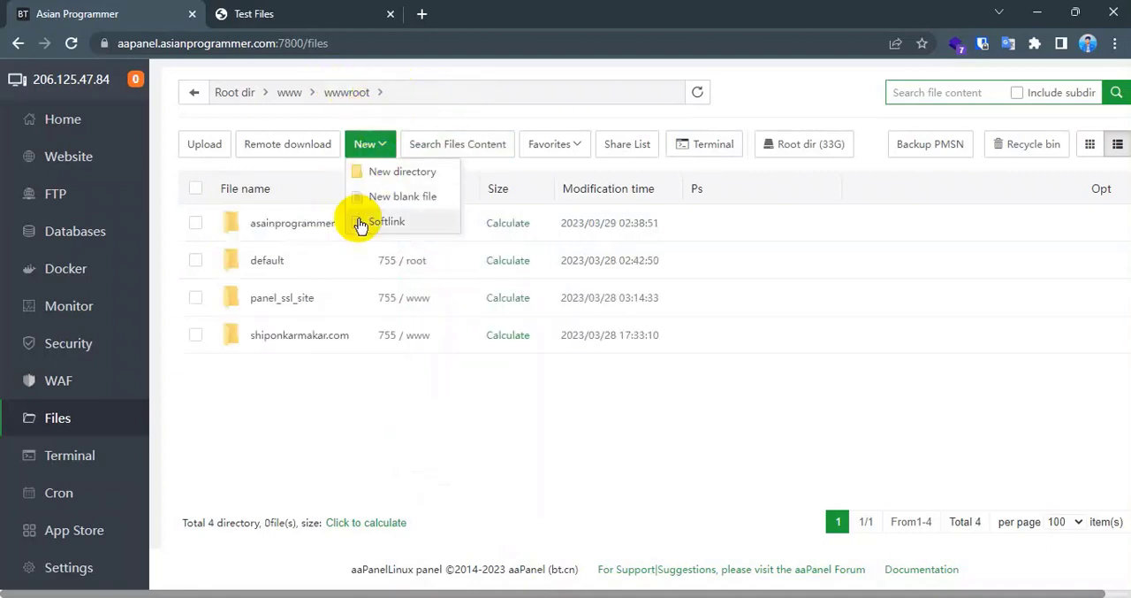
- Open the sharing settings of the asainprogrammer folder, enter an extraction code, and replace it with a randomly generated one
right_click(313, 225)
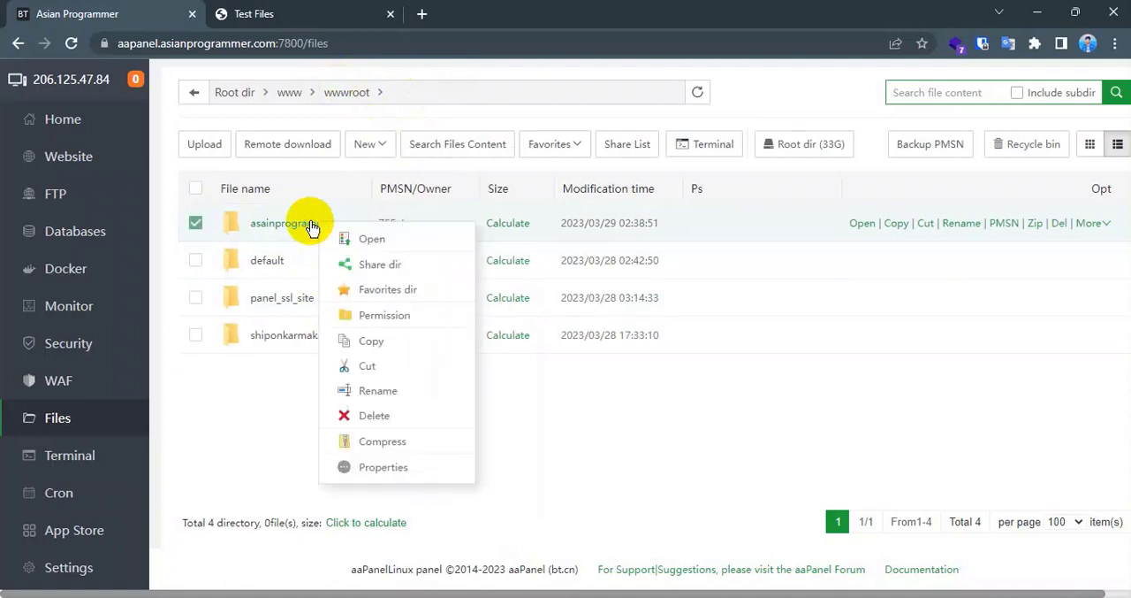
left_click(380, 267)
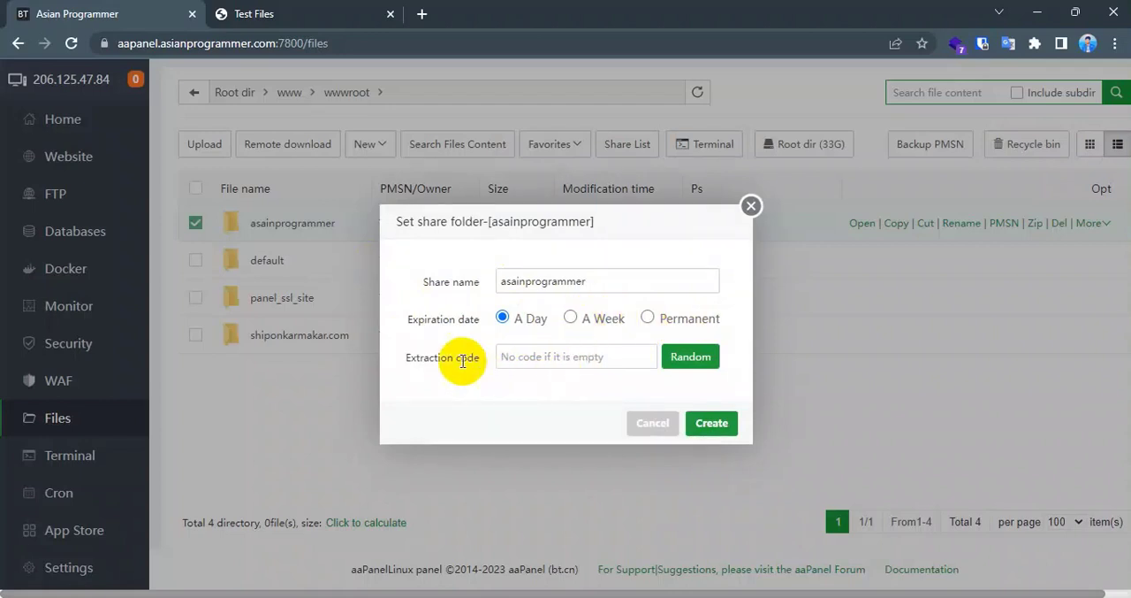
left_click(531, 358)
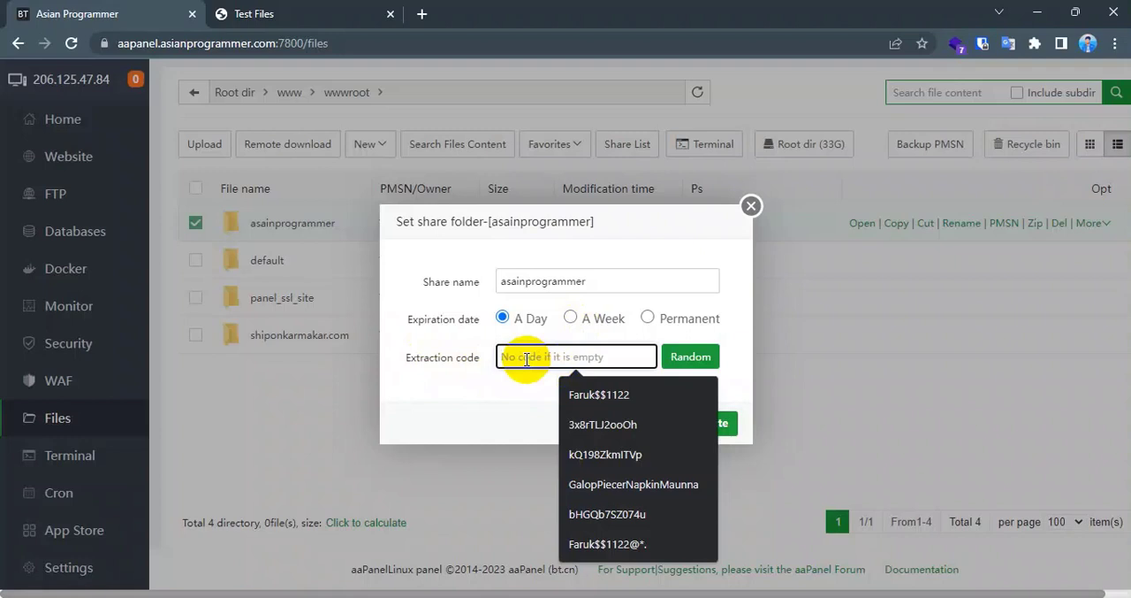
type("12345")
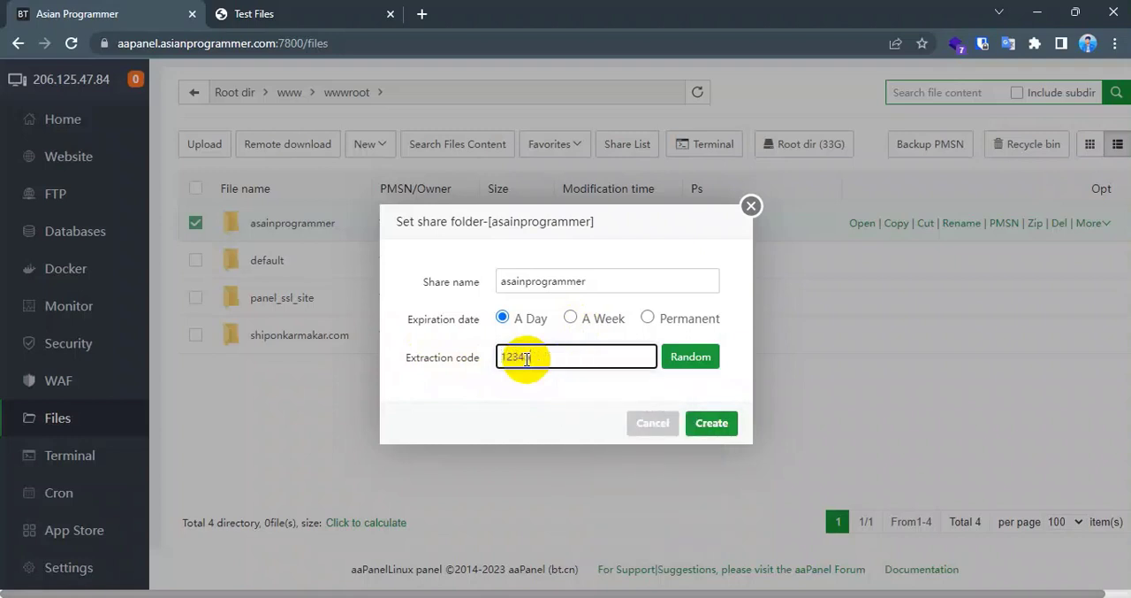
type("6")
left_click(677, 367)
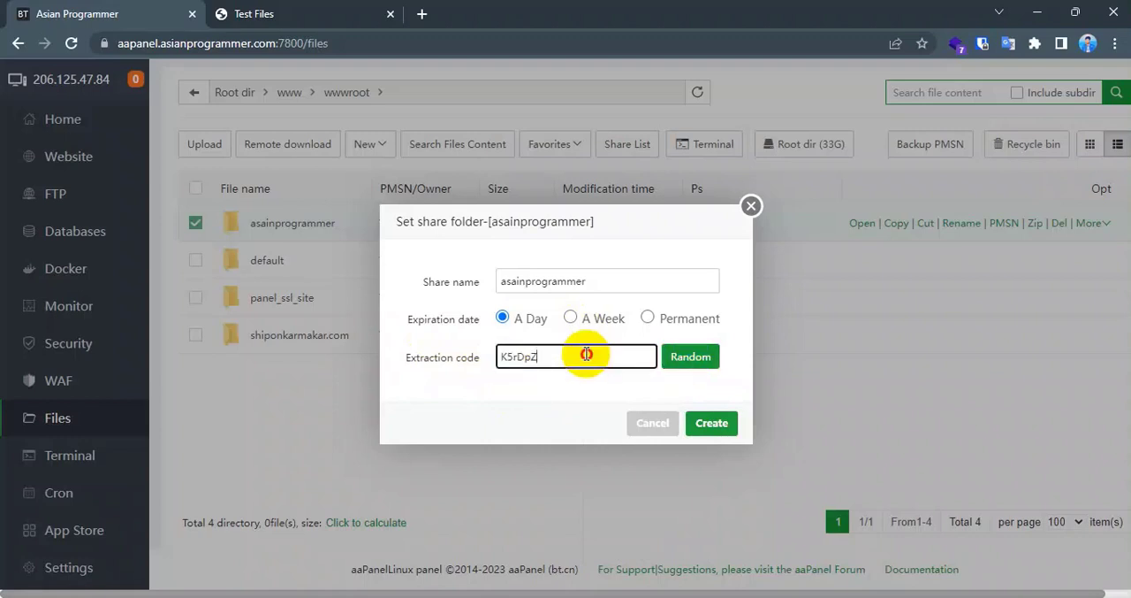
- Enter a custom extraction code for the asainprogrammer folder and create the share with a one-day expiration
left_click_drag(586, 356, 500, 353)
type("123456")
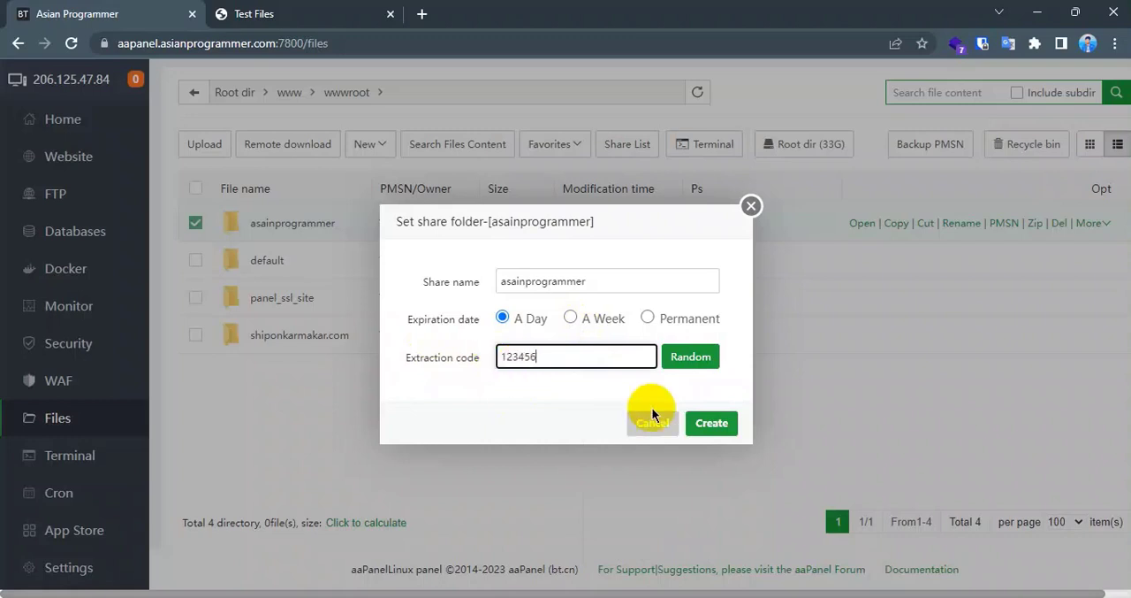
left_click(698, 427)
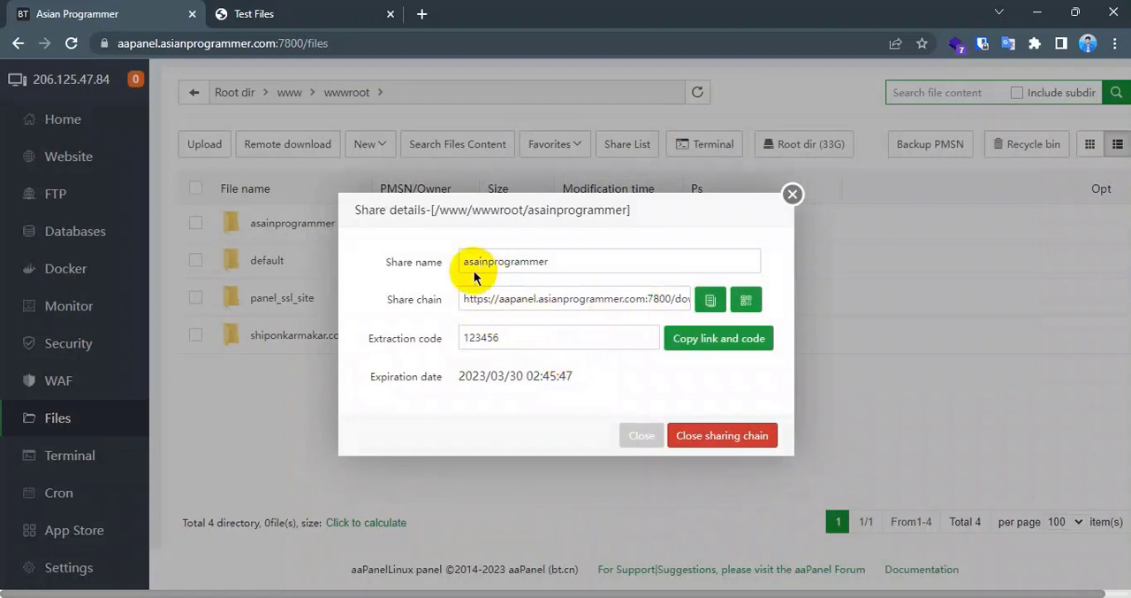
- Copy the share link of the asainprogrammer folder and open it in a new browser tab
left_click(713, 303)
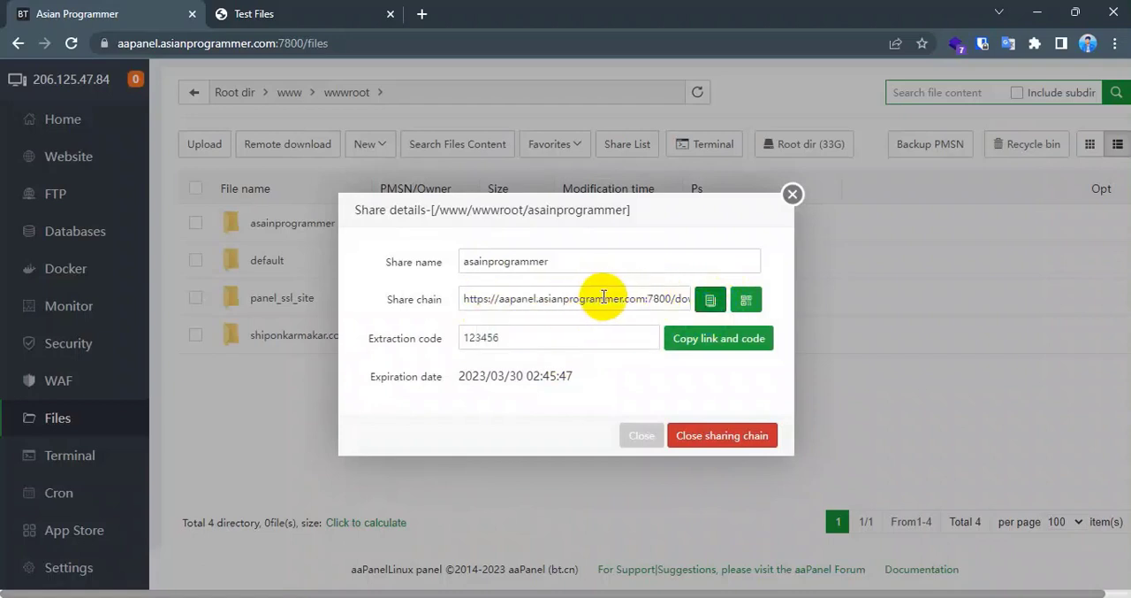
left_click(422, 13)
key("ctrl+v")
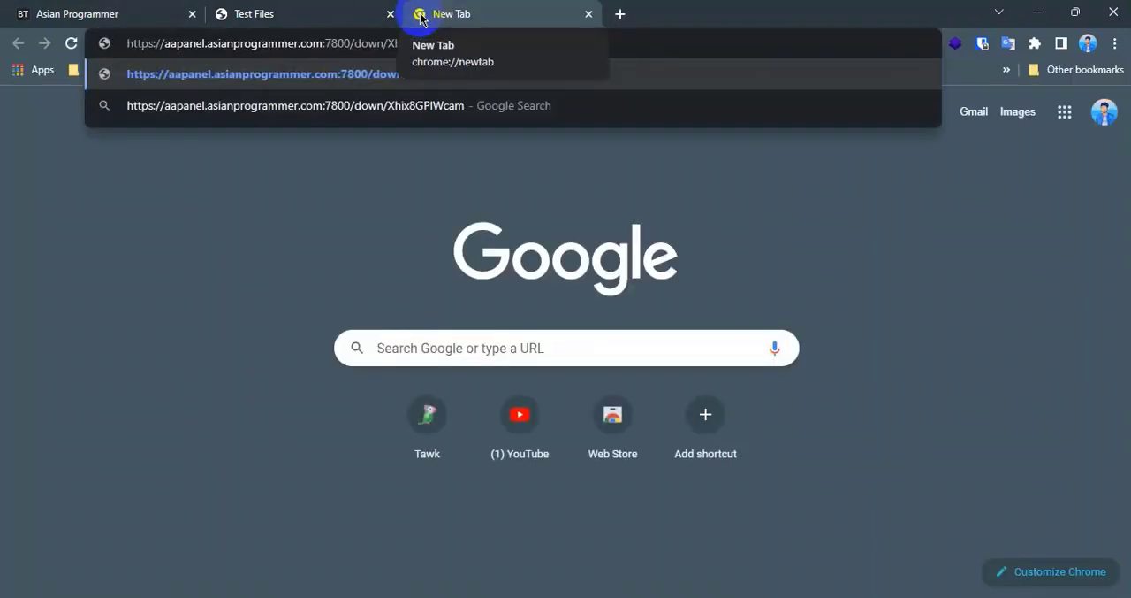
key("Return")
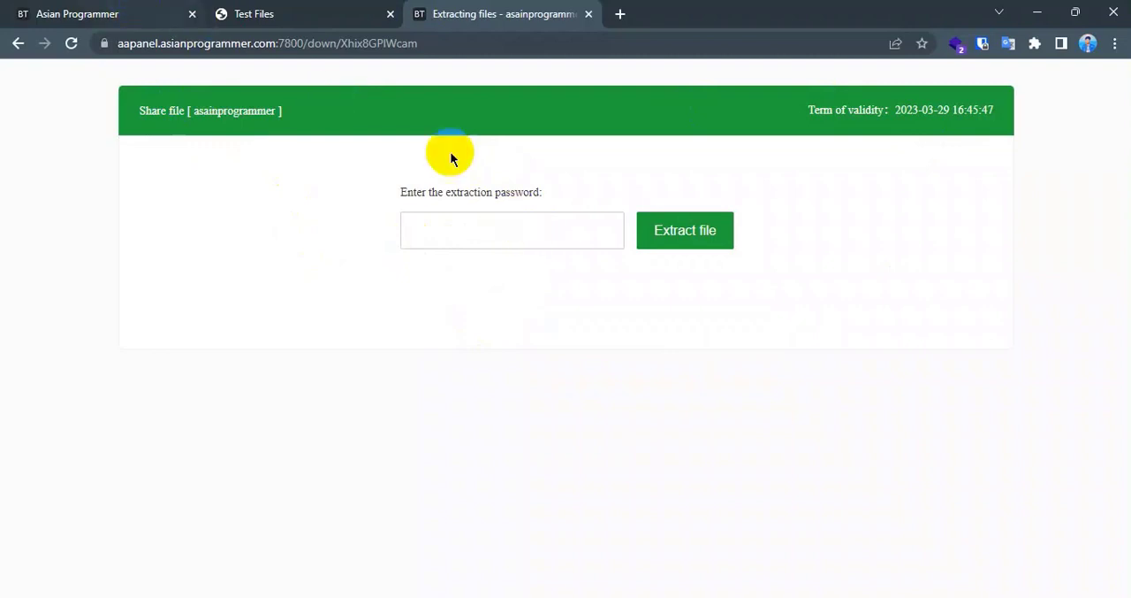
- Enter the extraction password to view the shared files, and close the share page
left_click(458, 221)
type("123456")
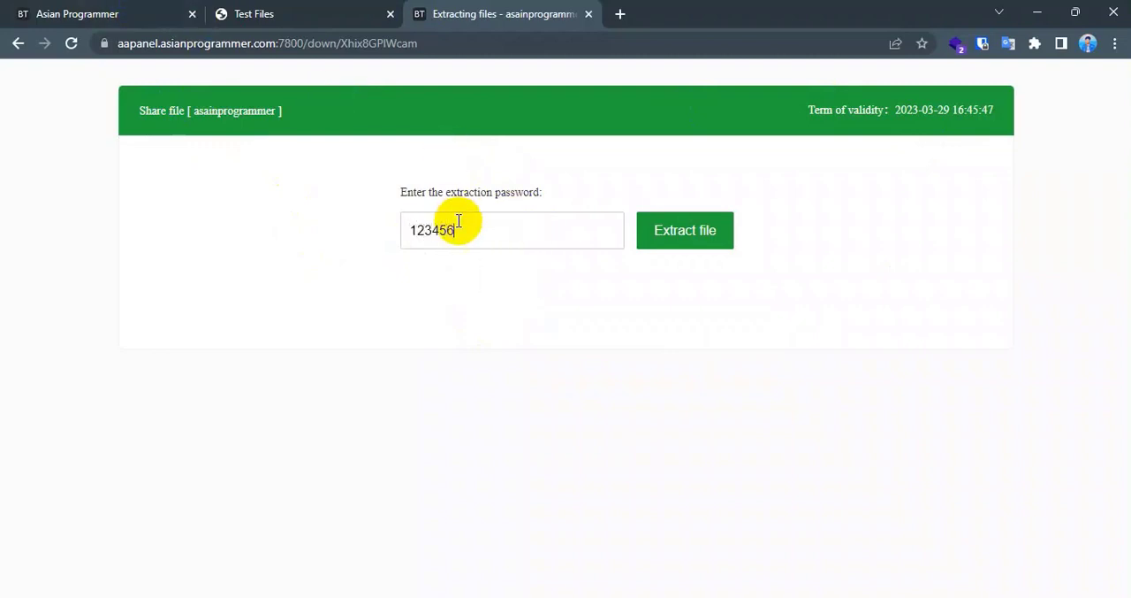
left_click(704, 242)
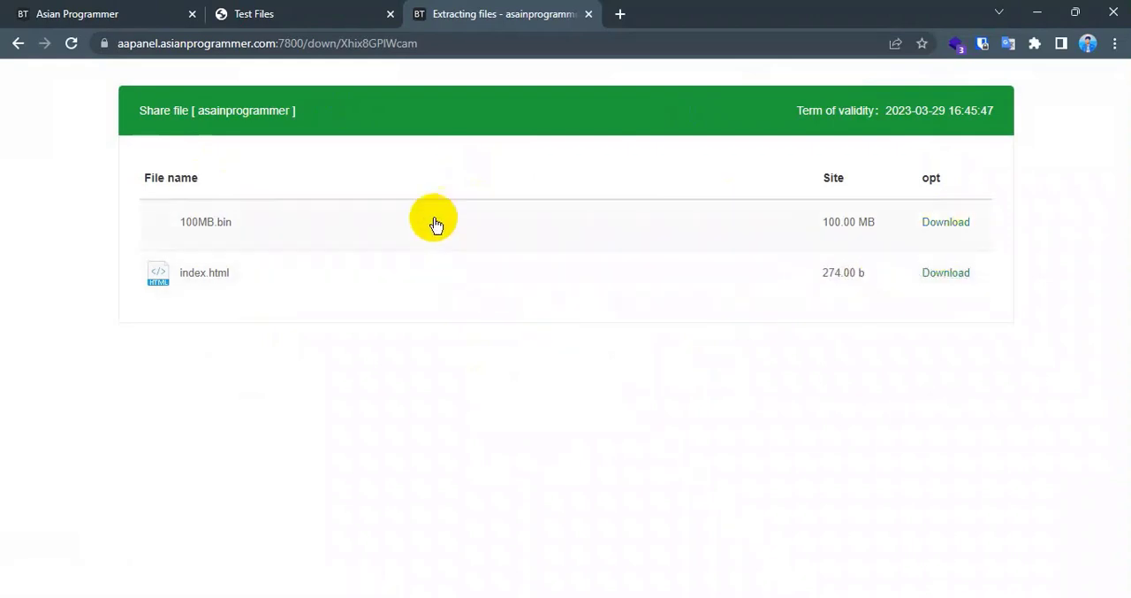
left_click(588, 14)
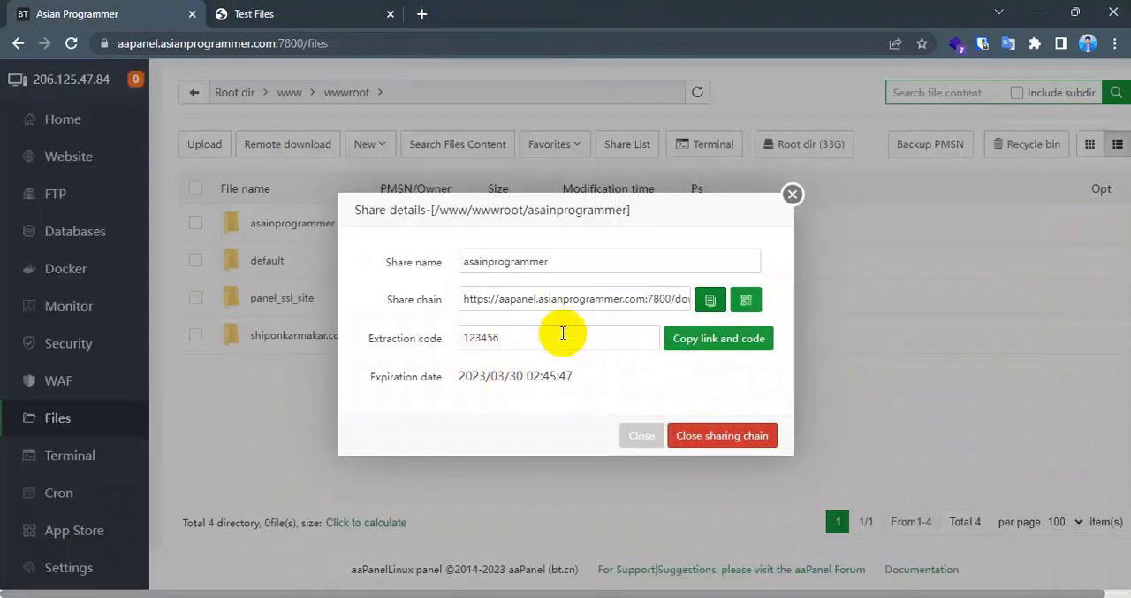
- Display the QR code of the asainprogrammer share link, and close the sharing chain to stop sharing the folder
left_click(712, 439)
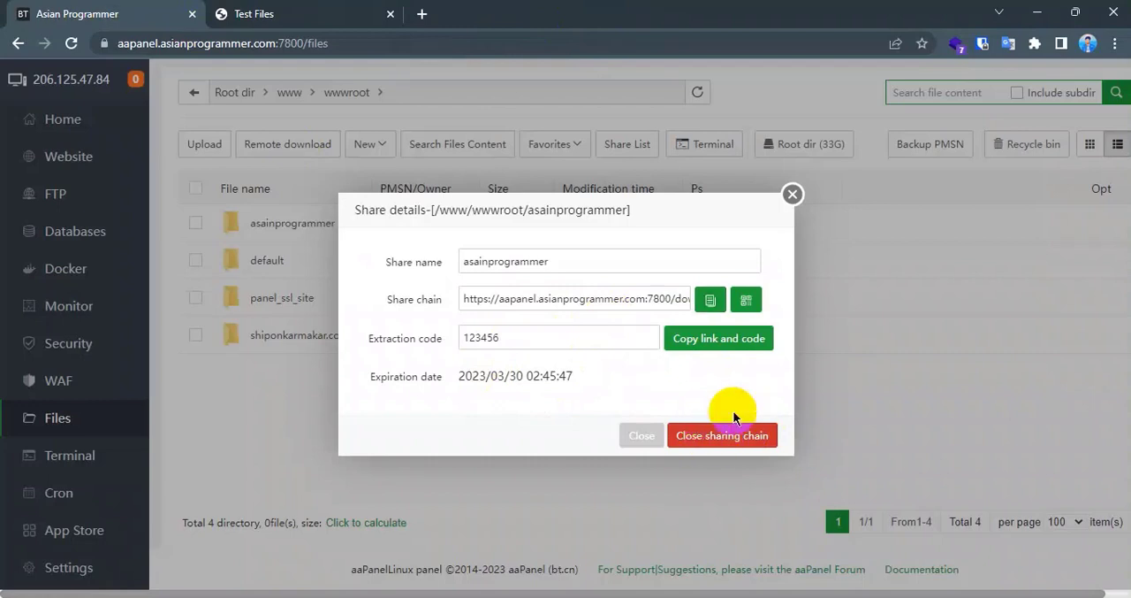
left_click(711, 439)
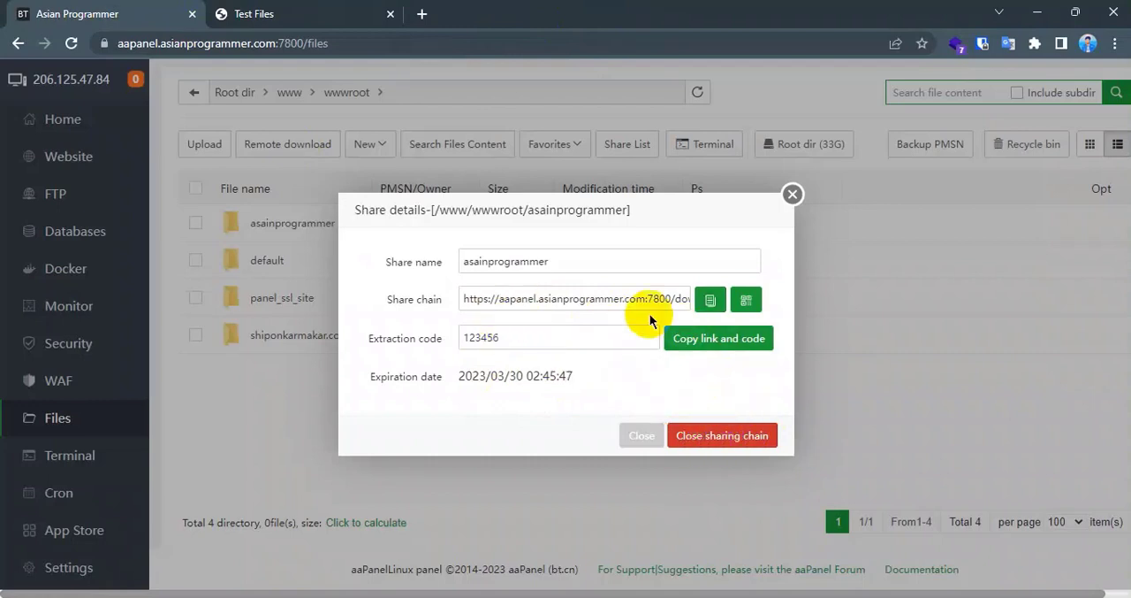
left_click(747, 301)
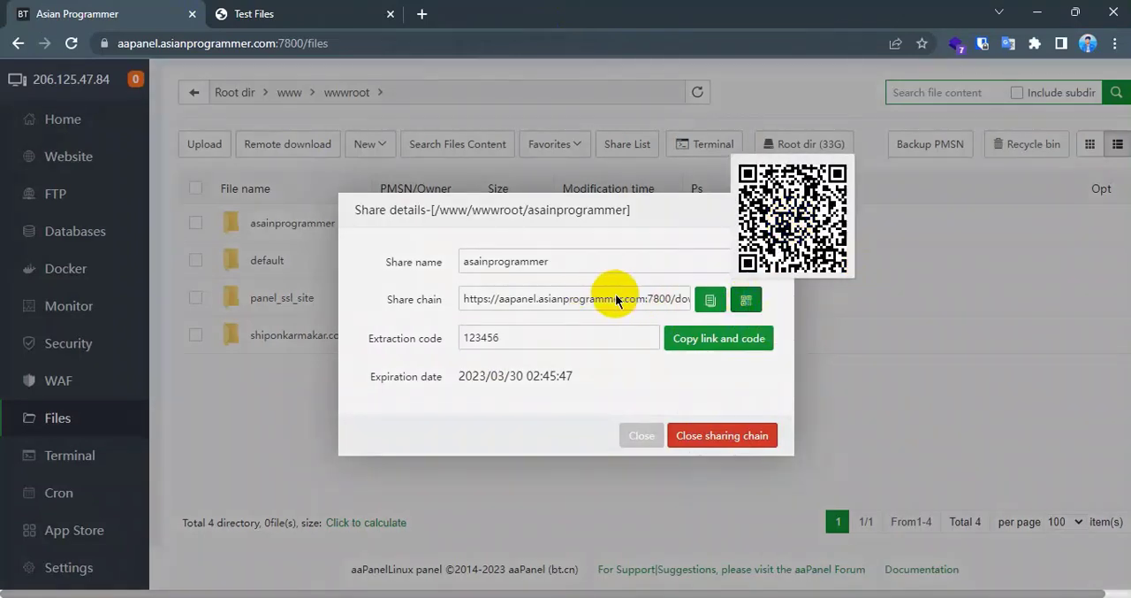
left_click(663, 369)
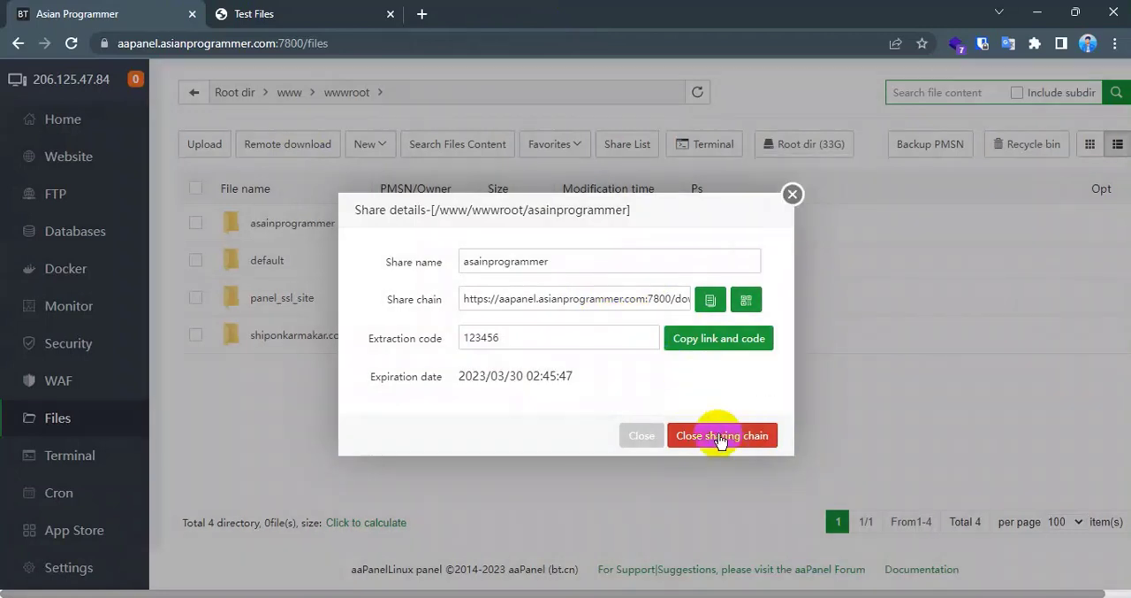
left_click(712, 440)
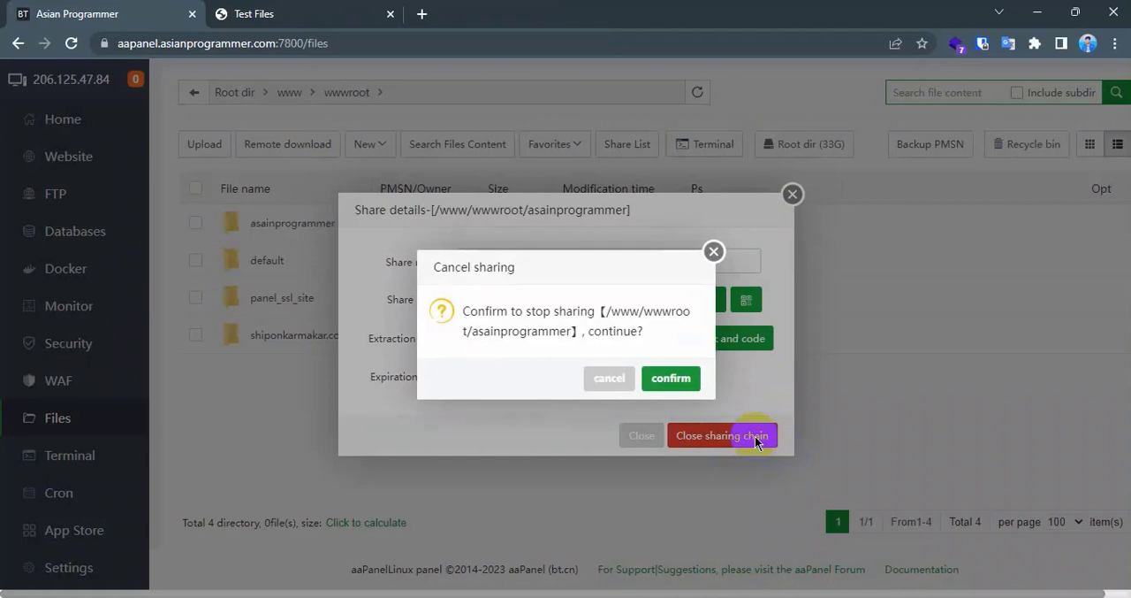
left_click(677, 382)
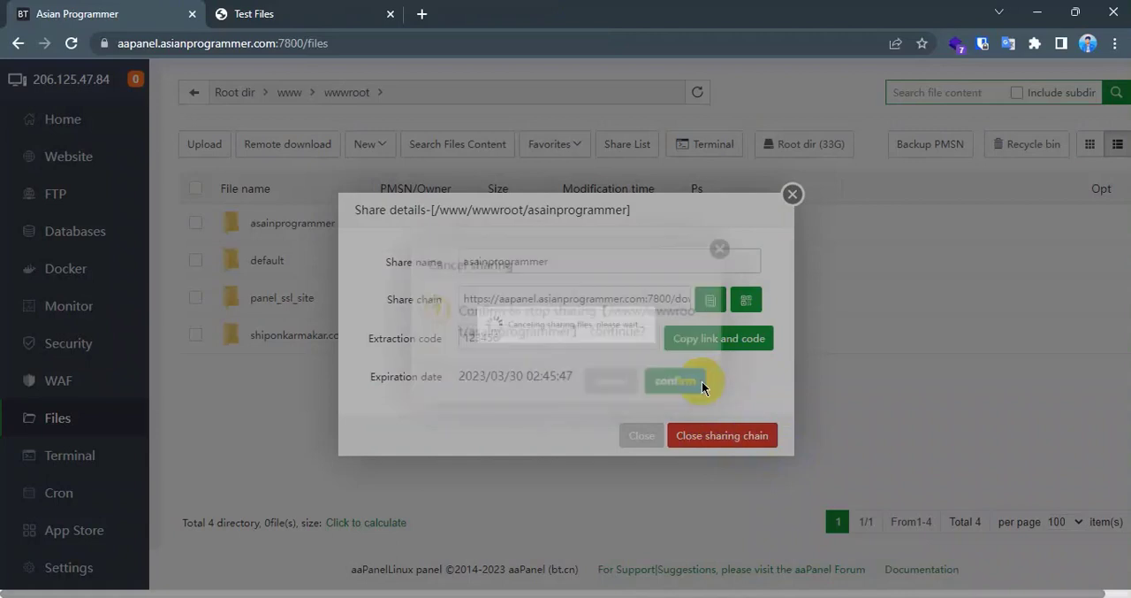